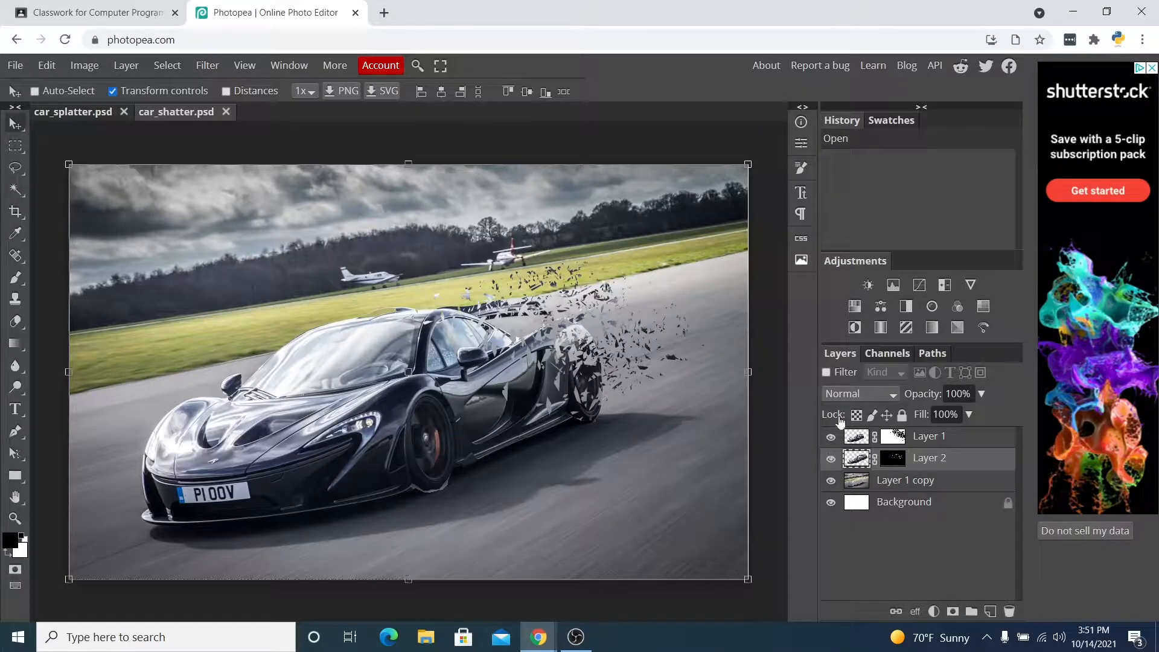
Compare the car_splatter and car_shatter example documents.
left_click(73, 112)
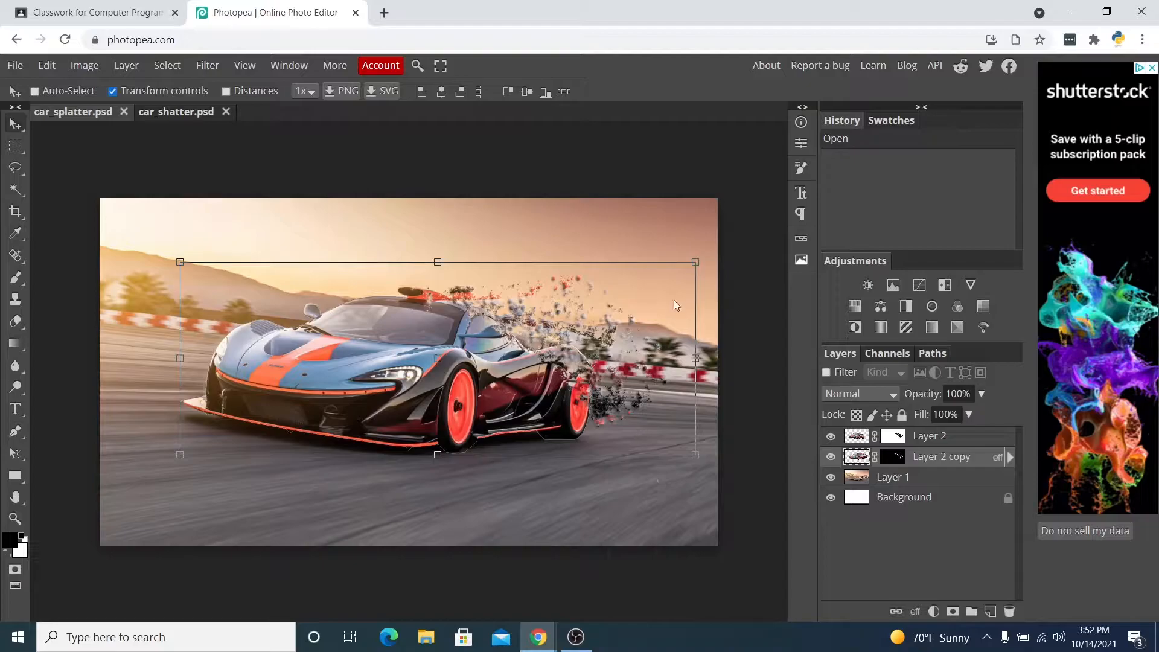
left_click(159, 113)
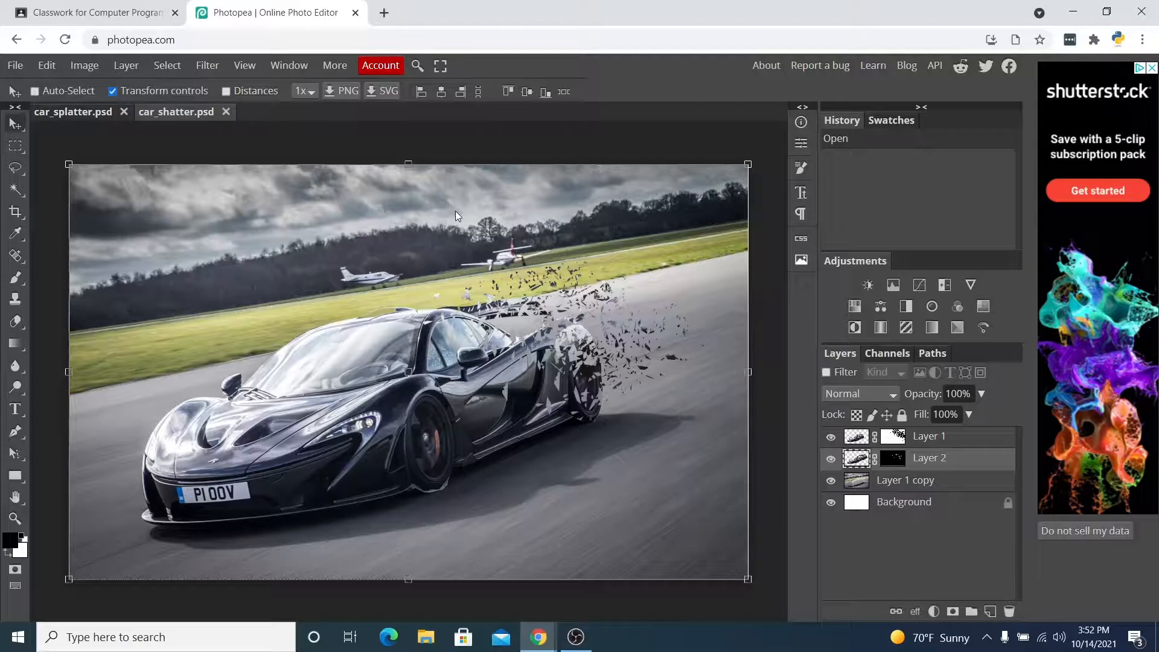
left_click(65, 112)
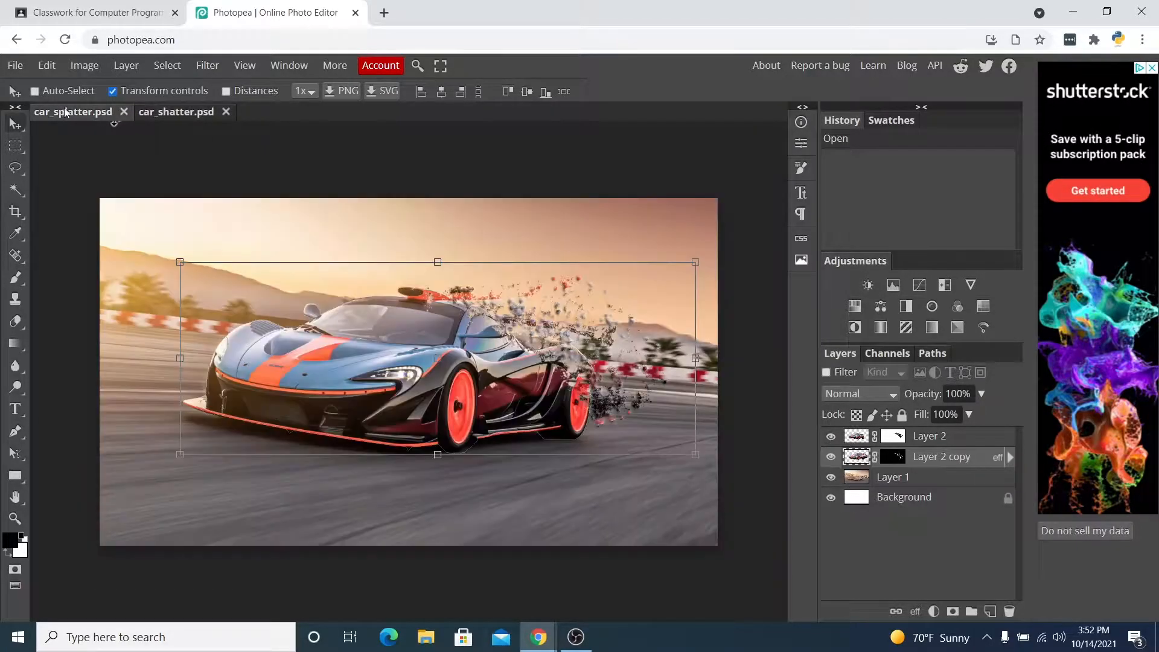
left_click(159, 114)
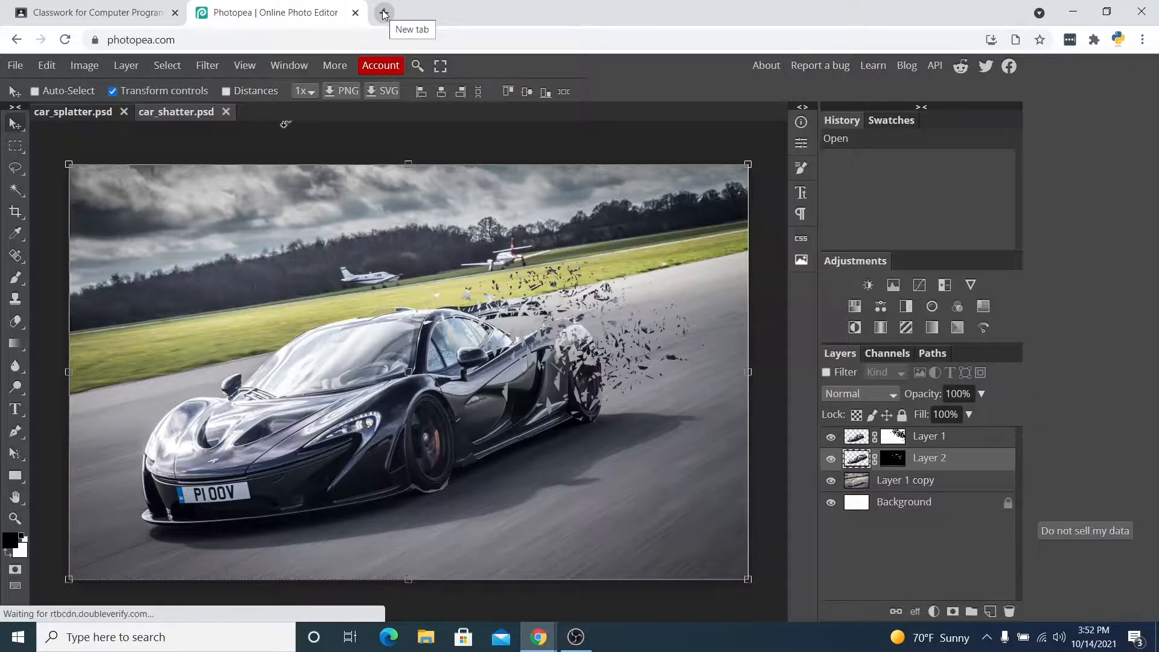
Open a new browser tab and search Google for mclaren p1.
left_click(384, 13)
left_click(397, 40)
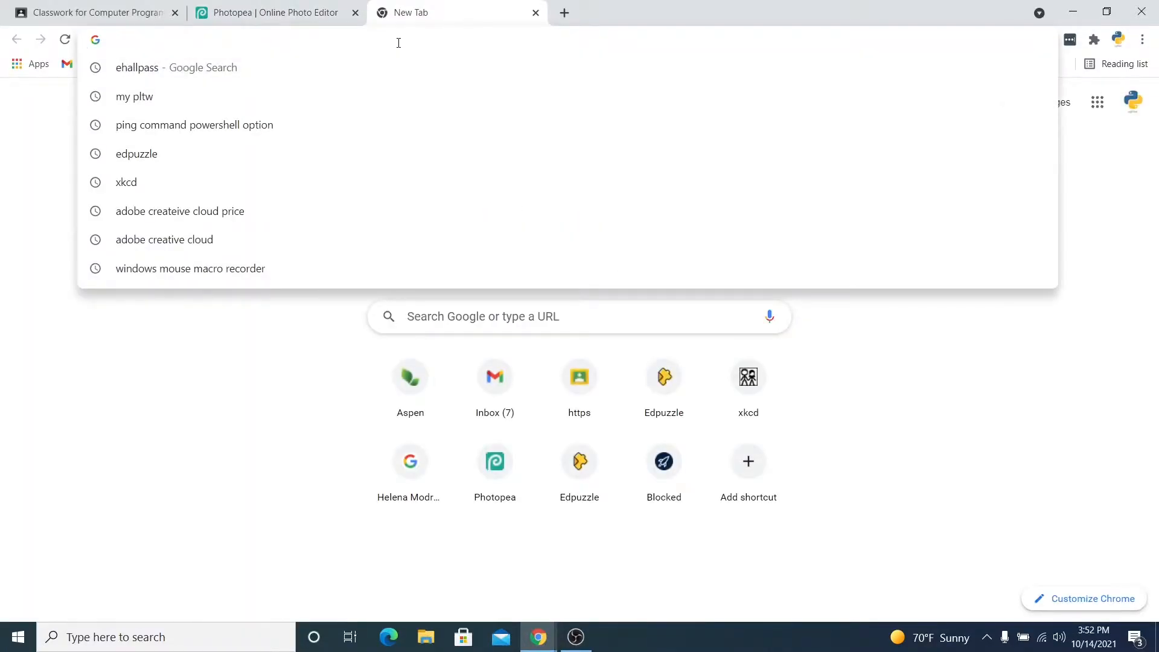
type("mclaren ")
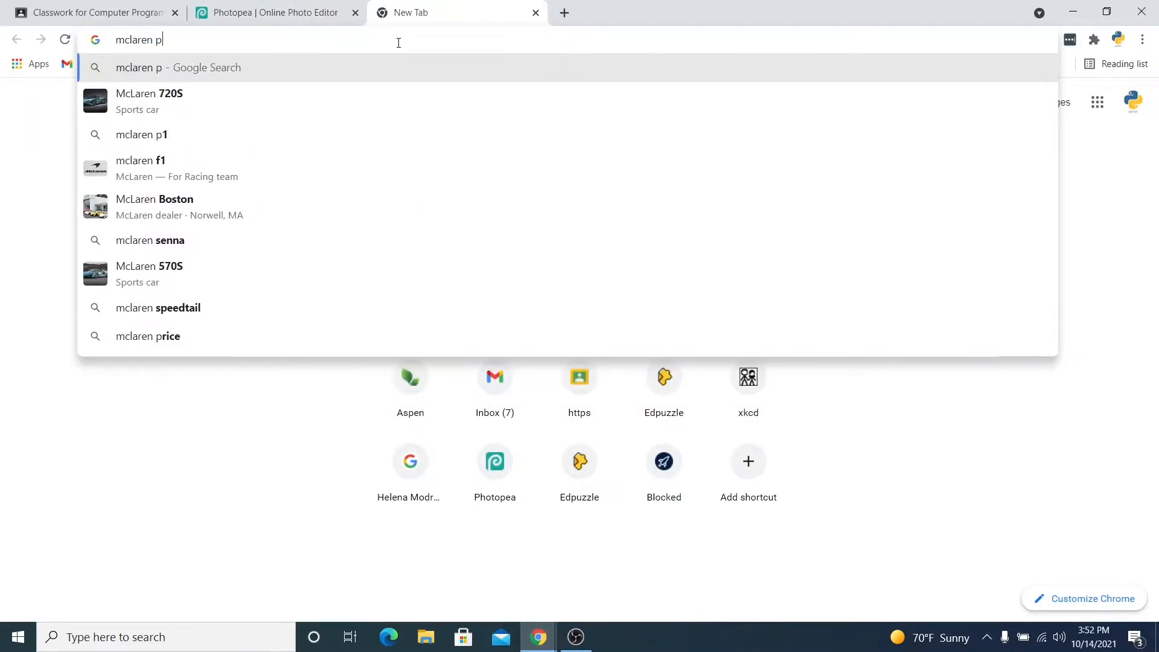
type("p1")
key("Return")
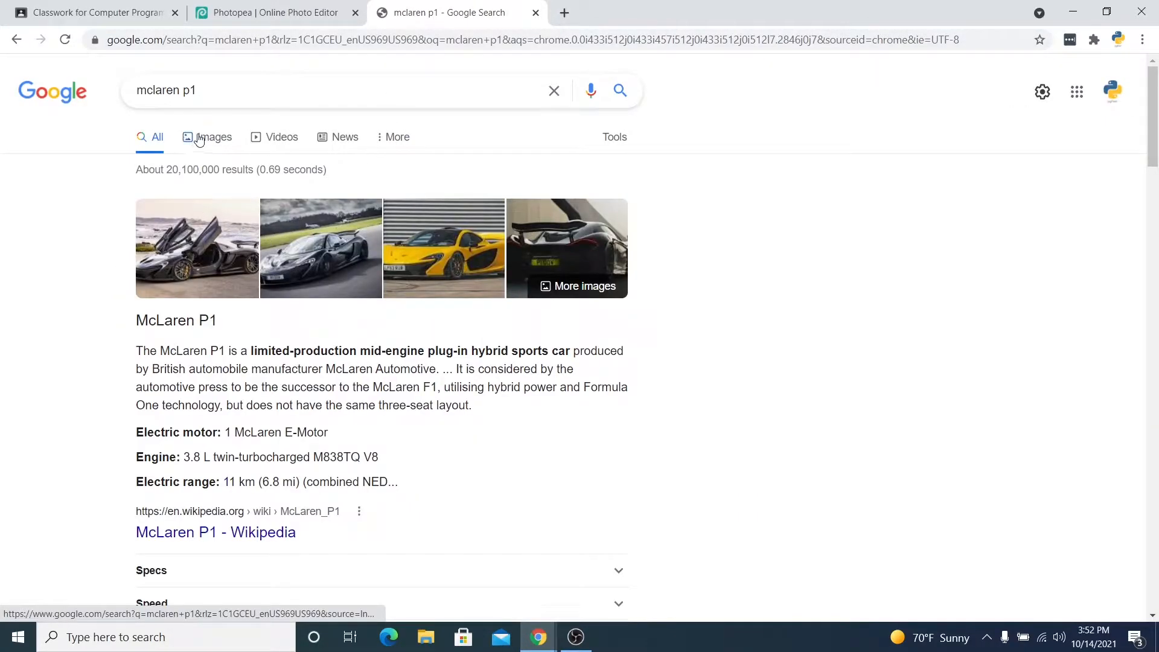
Copy the 2014 McLaren P1 photo from the Google Images results.
left_click(199, 140)
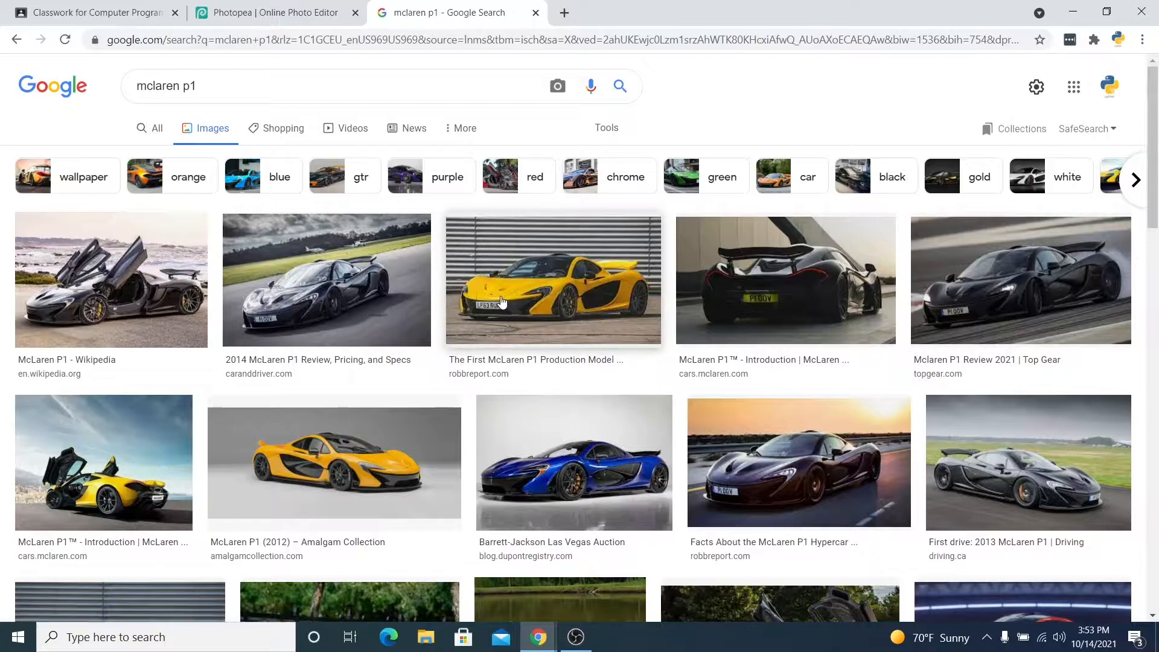
left_click(371, 302)
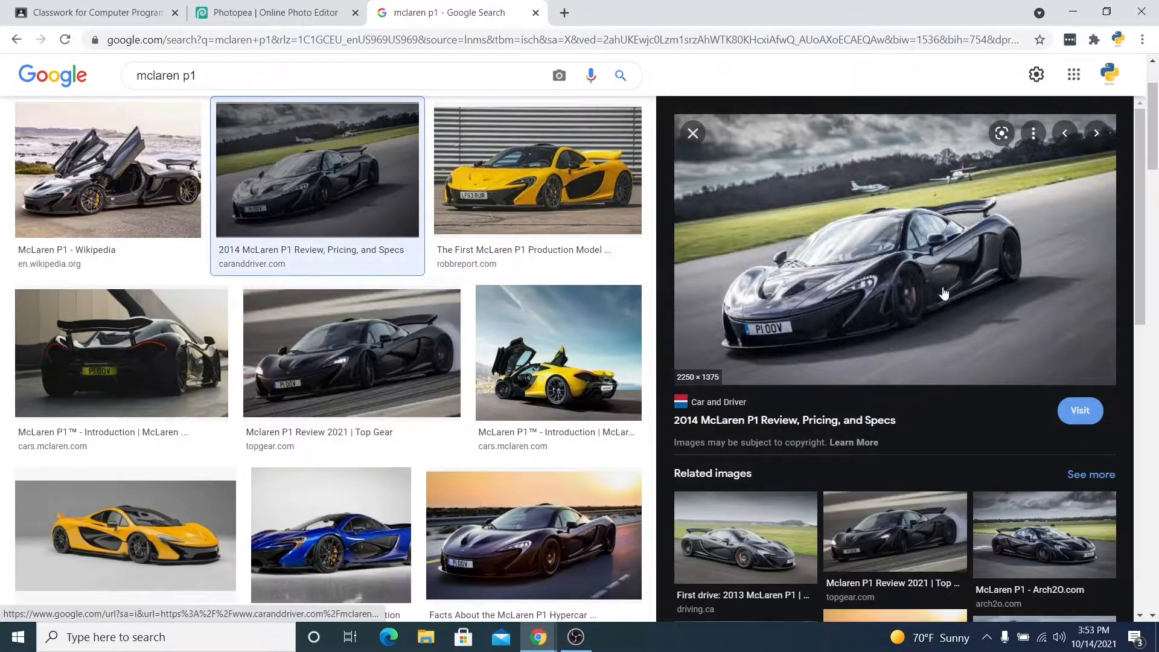
right_click(871, 233)
left_click(924, 410)
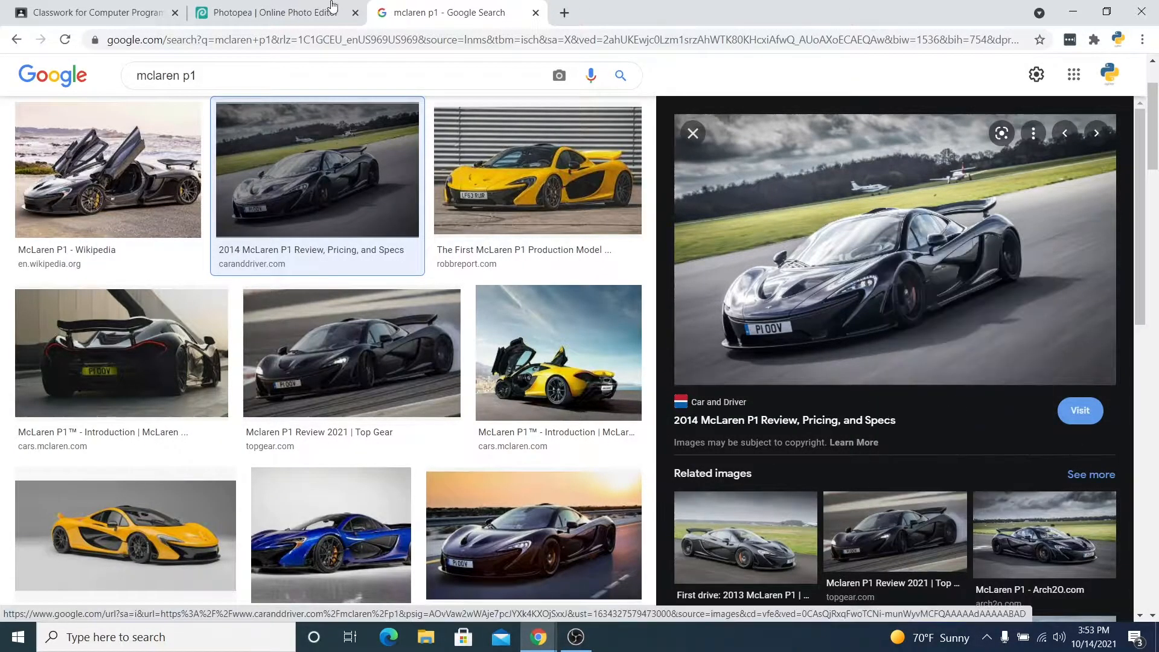
Back in Photopea, create a new 2250 × 1375 pixel project and paste the copied car photo into it.
left_click(254, 9)
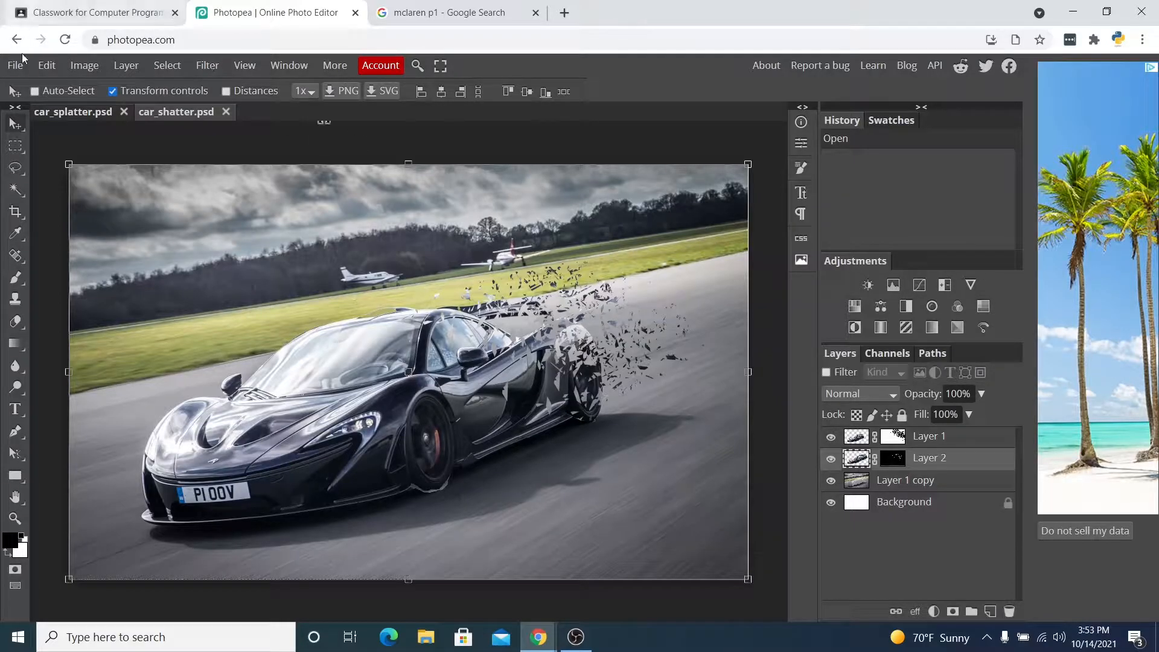
left_click(16, 67)
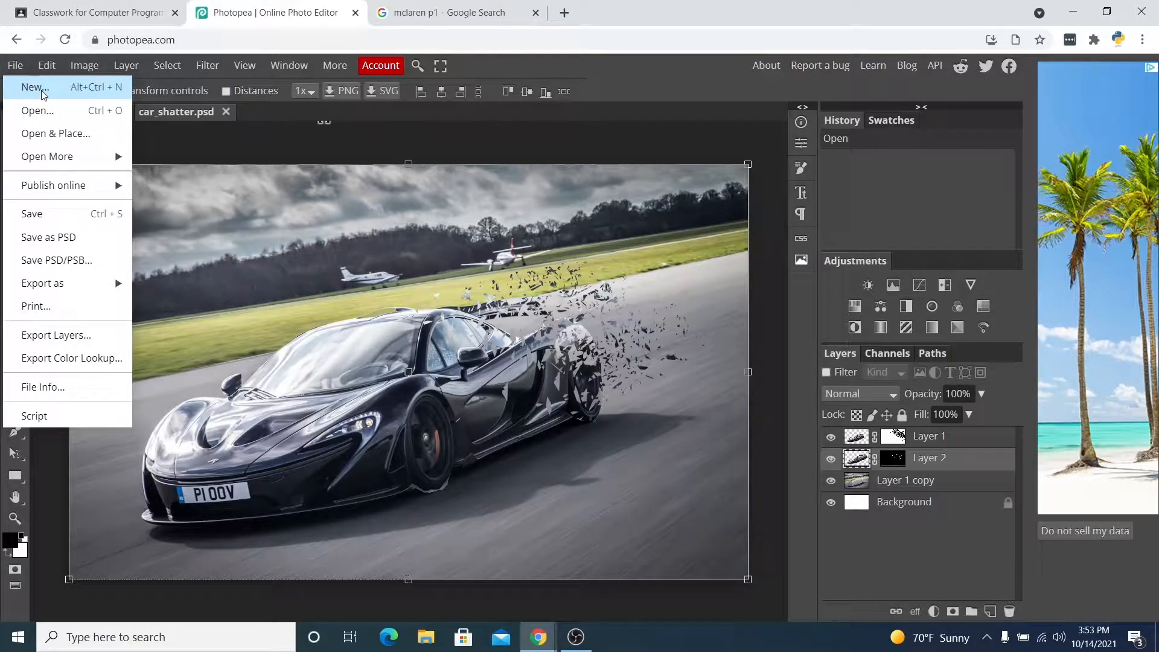
left_click(36, 89)
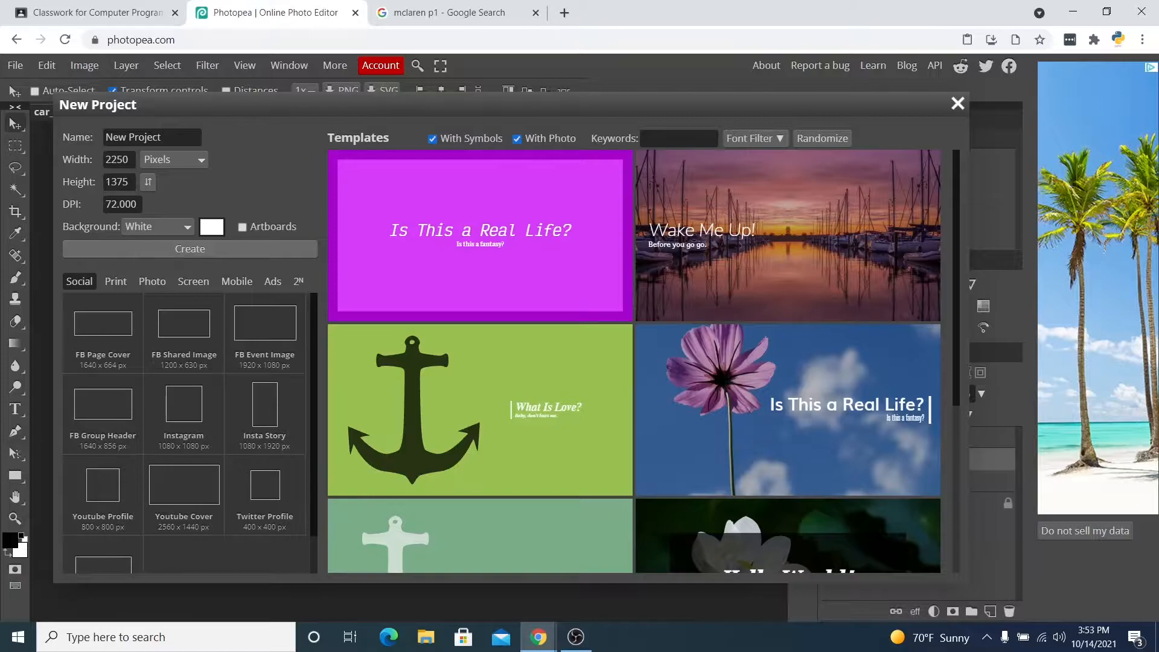
left_click(170, 250)
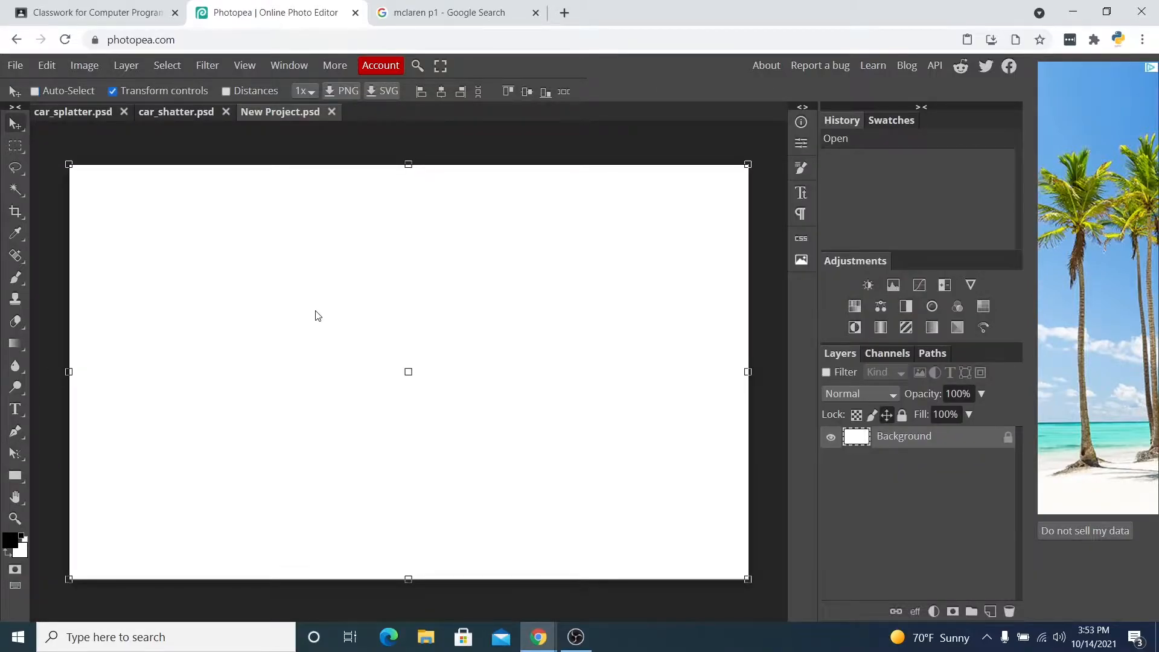
key("ctrl+v")
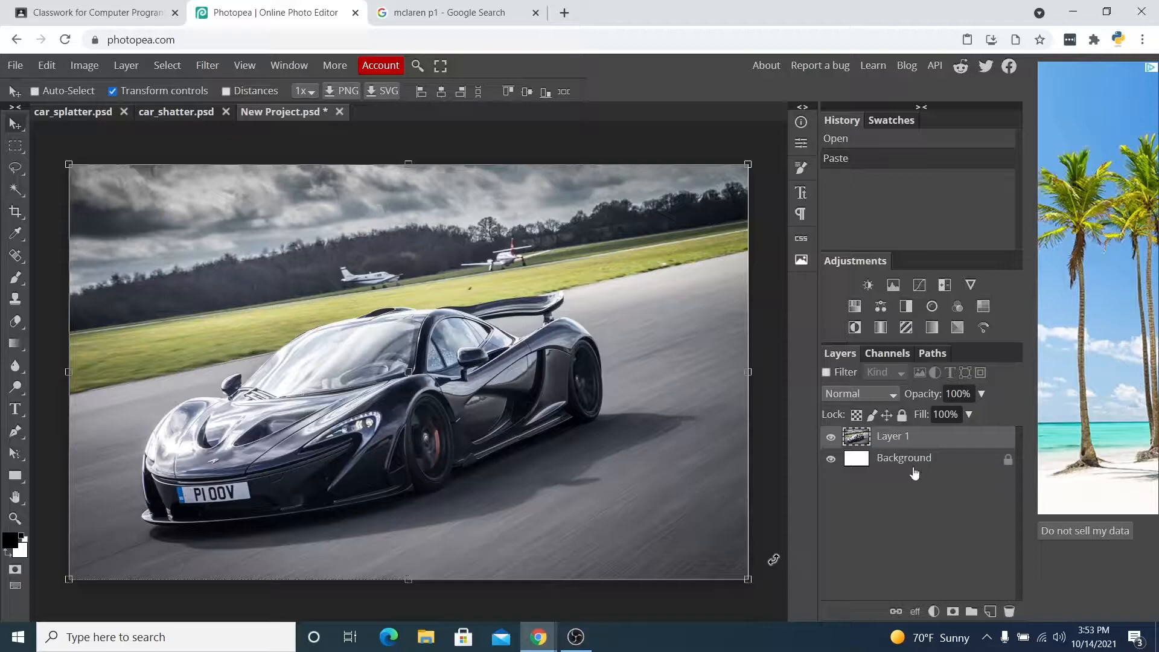
right_click(903, 443)
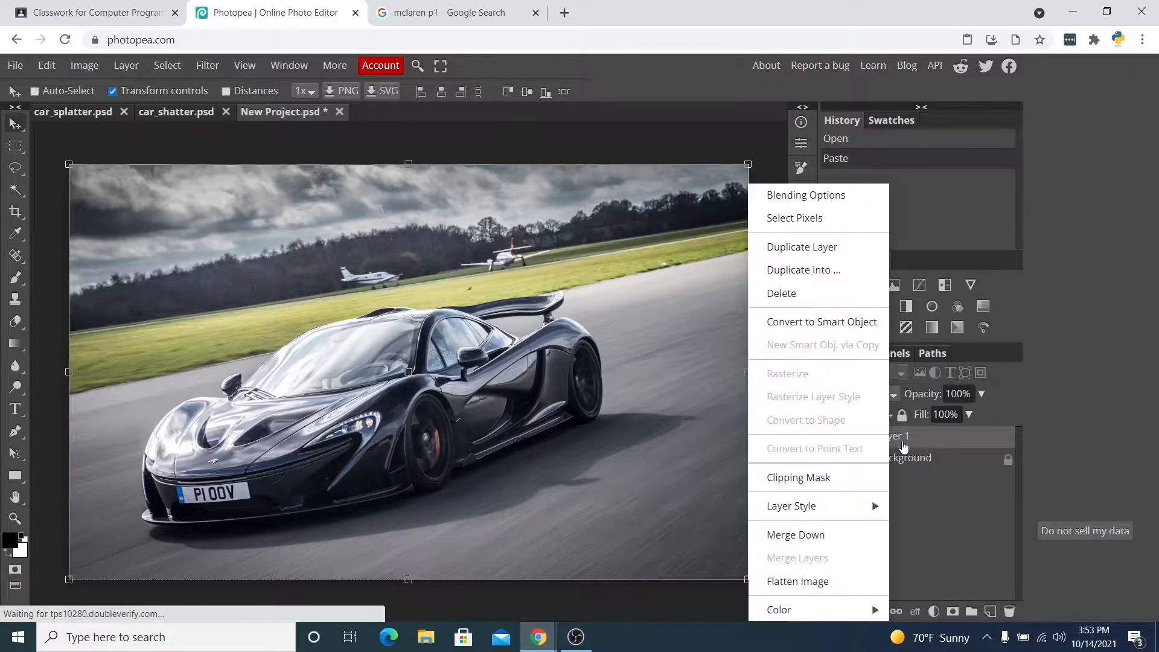
left_click(842, 247)
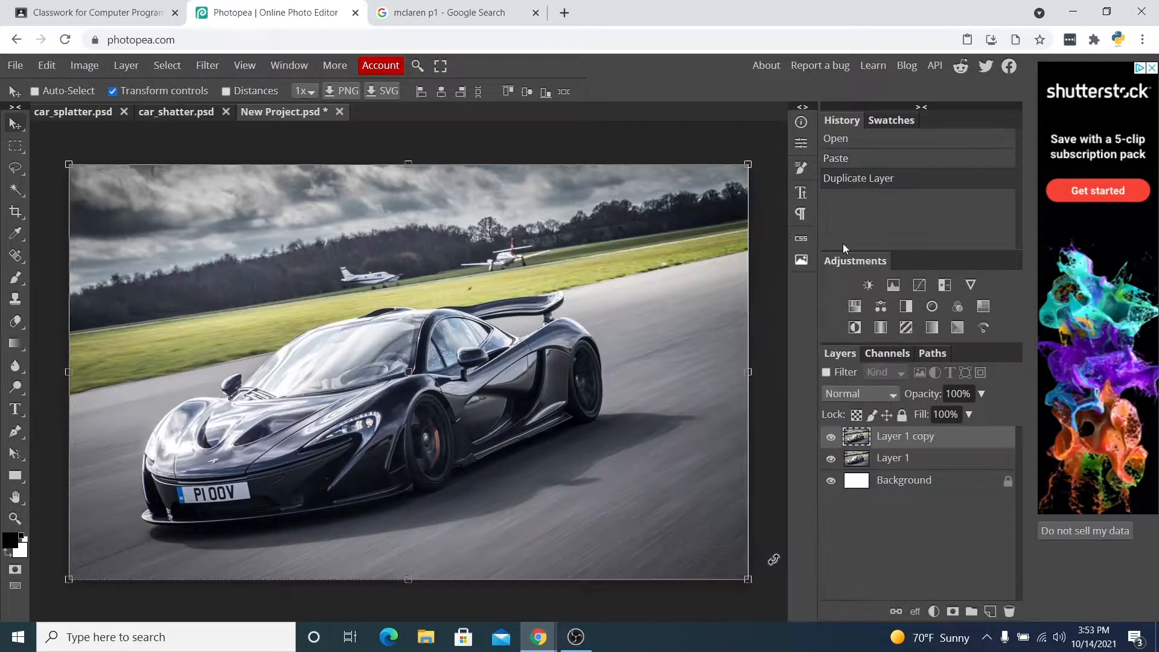
right_click(907, 445)
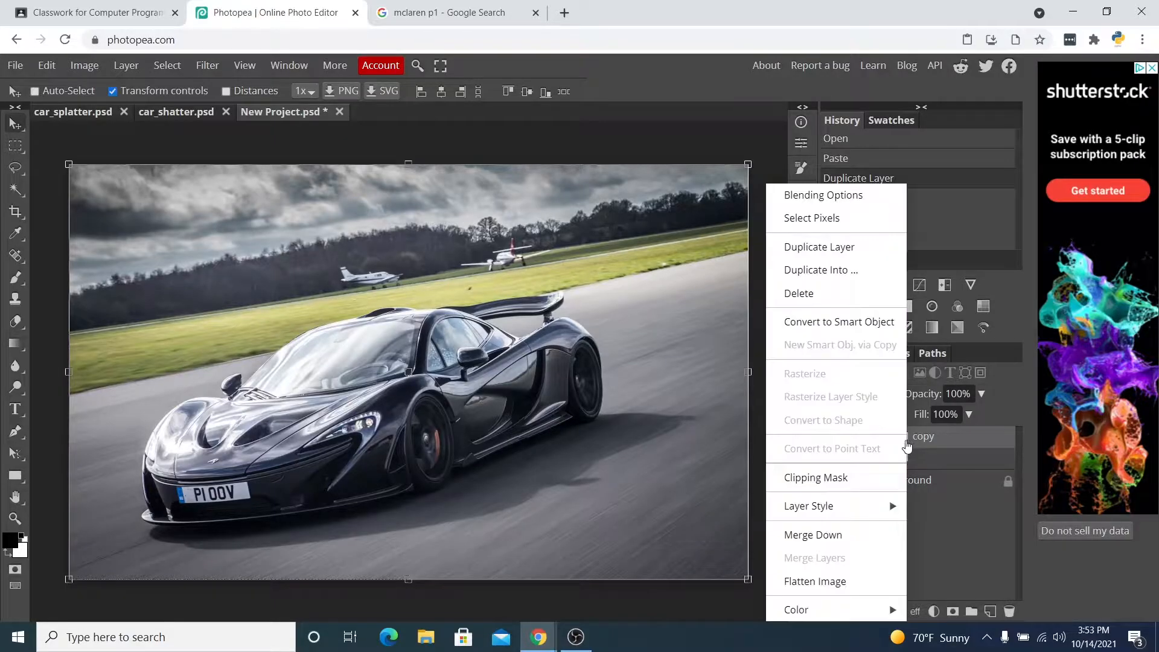
left_click(847, 293)
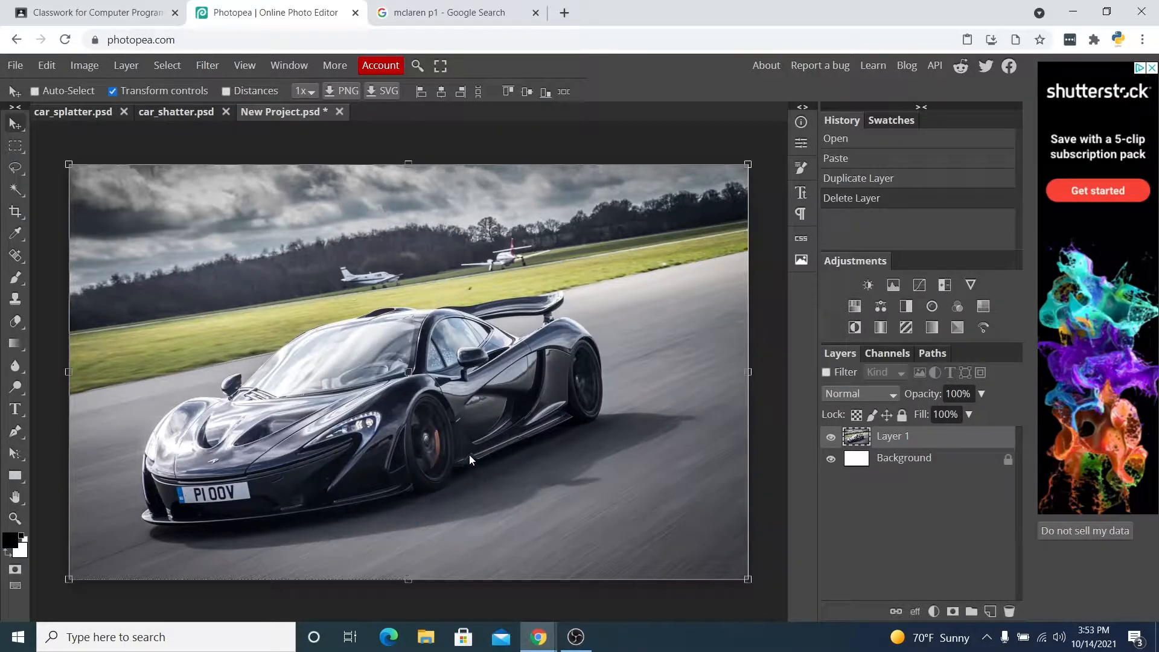
Trace around the car with the Polygonal Lasso and clear the selected car from Layer 1.
left_click(18, 168)
left_click(85, 211)
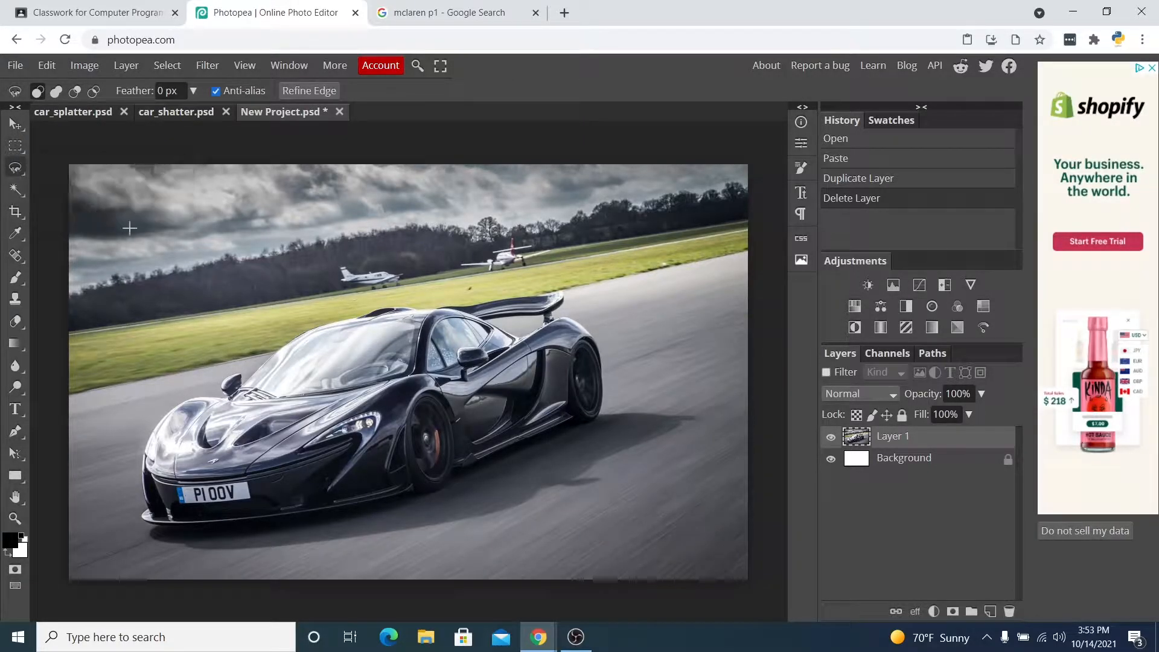
left_click(323, 325)
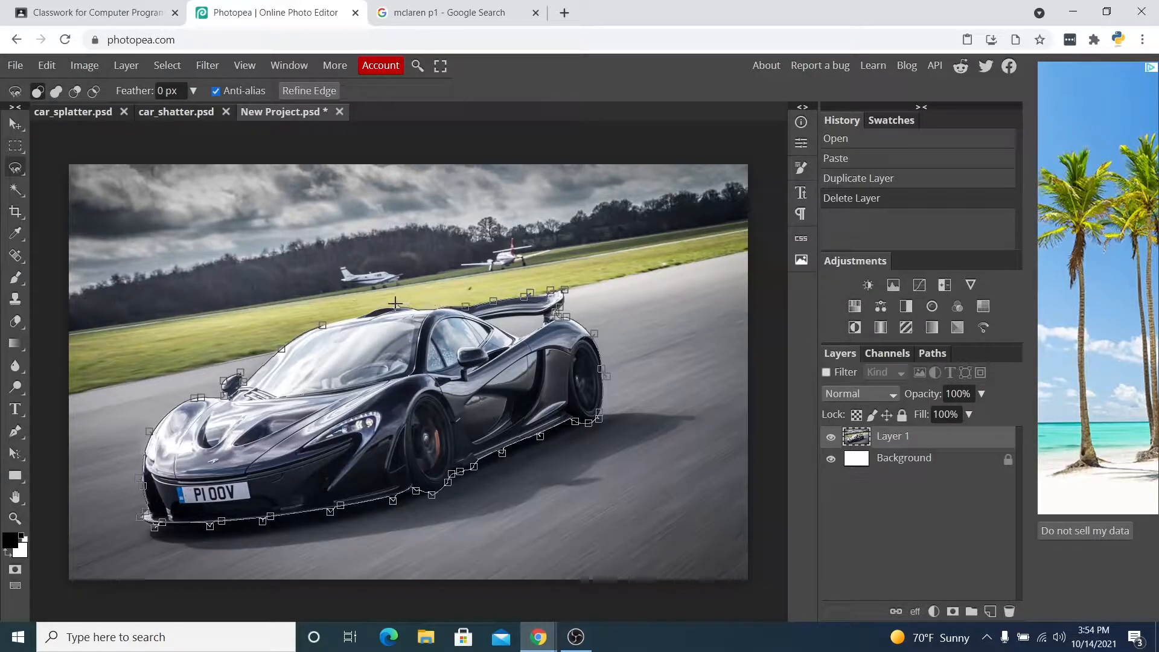
double_click(326, 324)
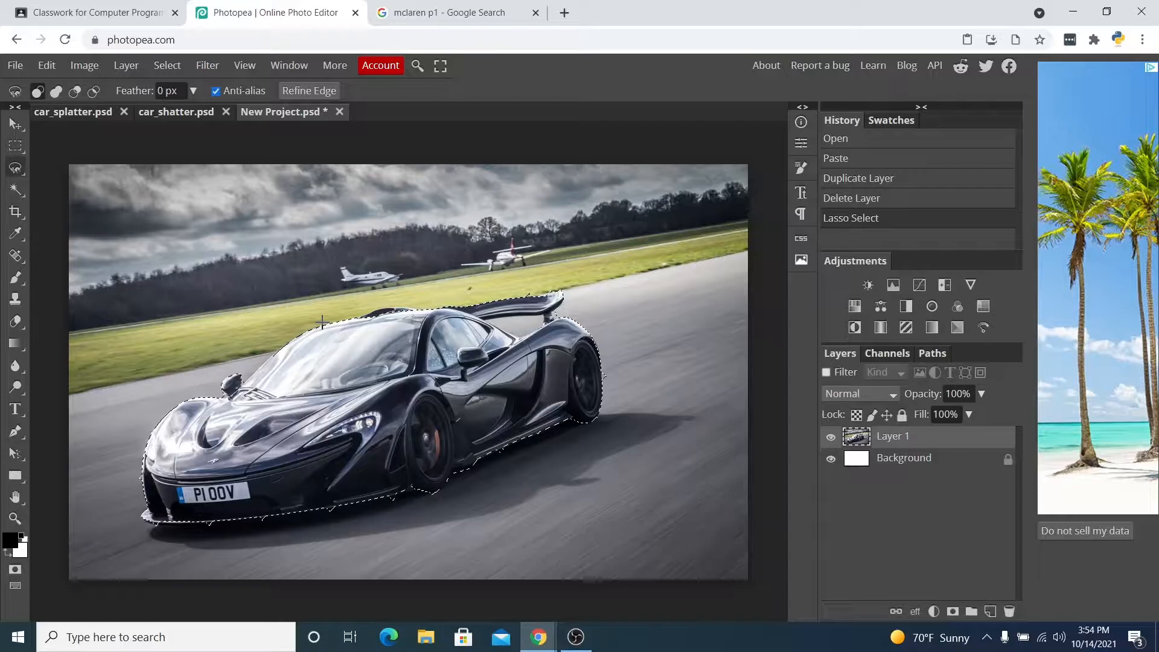
key("Delete")
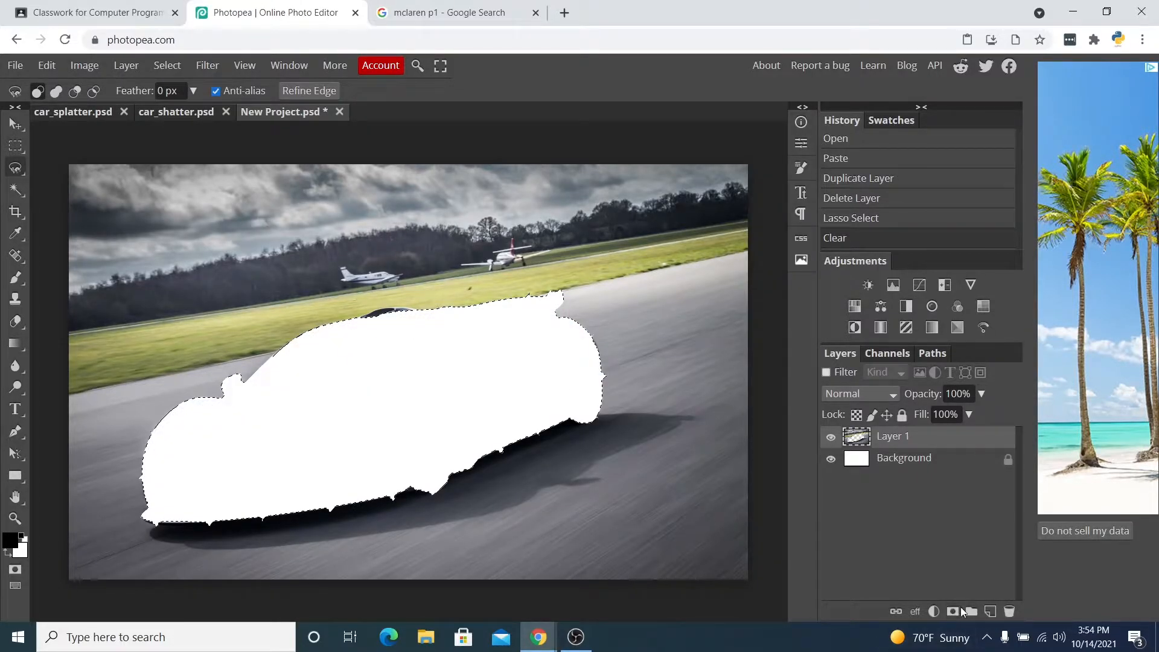
Add a new layer and paste the car photo into it.
left_click(992, 611)
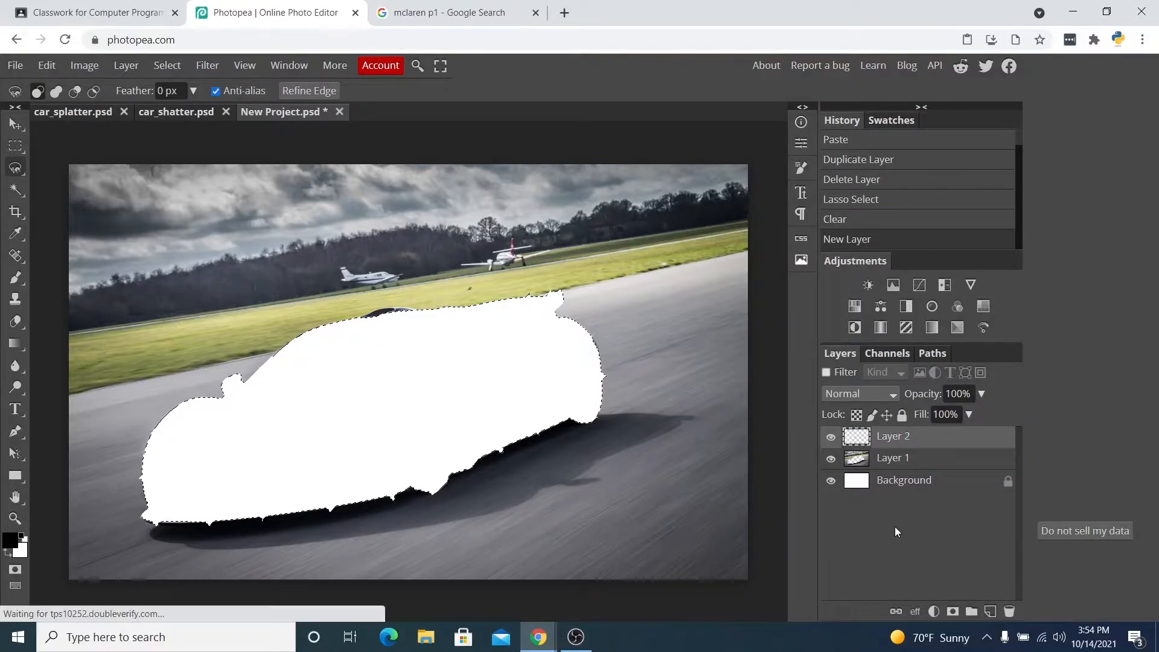
key("ctrl+v")
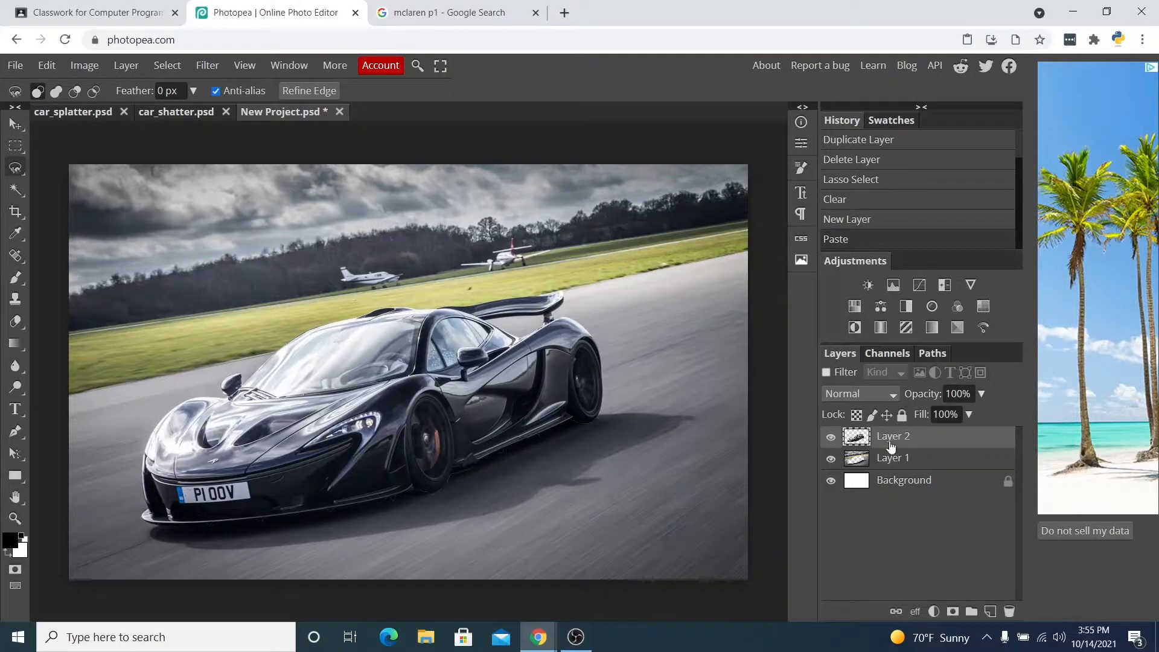
Duplicate Layer 2.
left_click(832, 437)
left_click(832, 437)
left_click(831, 459)
left_click(832, 459)
right_click(904, 444)
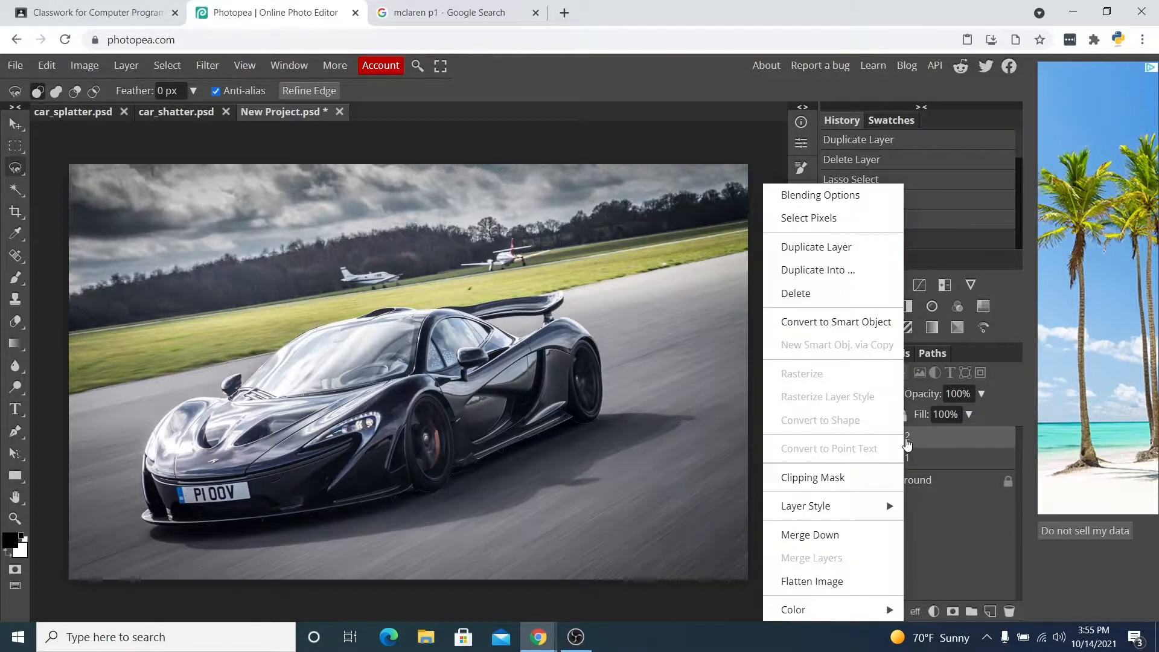
left_click(846, 248)
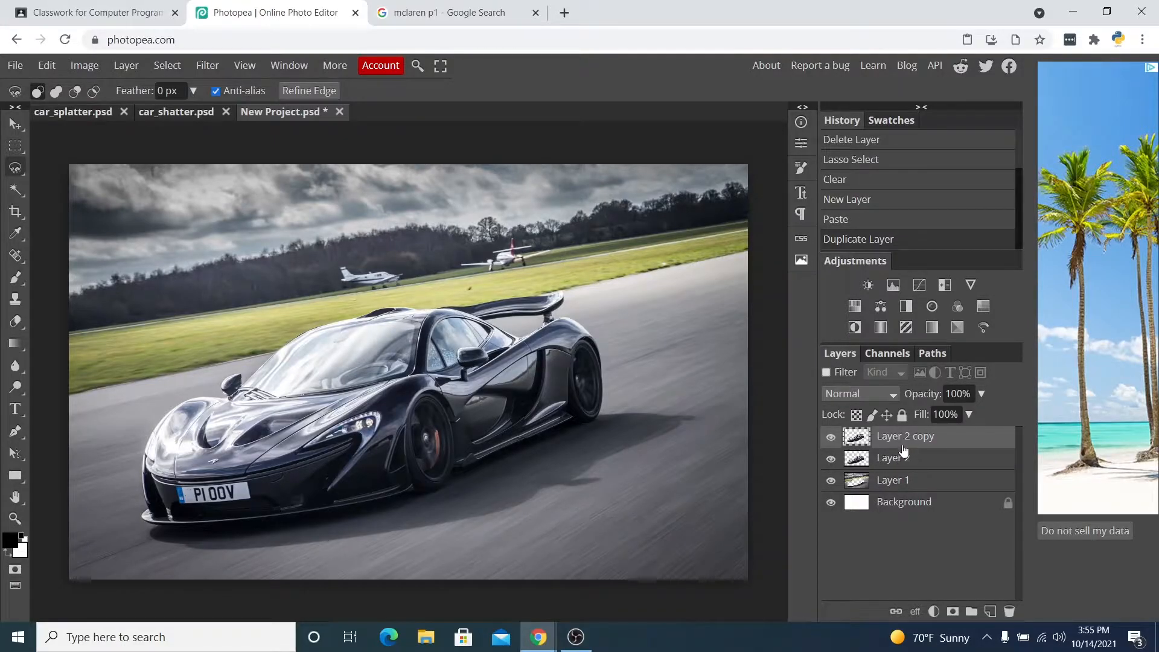
Select Layer 1 and hide Layer 2 copy and Layer 2.
left_click(904, 483)
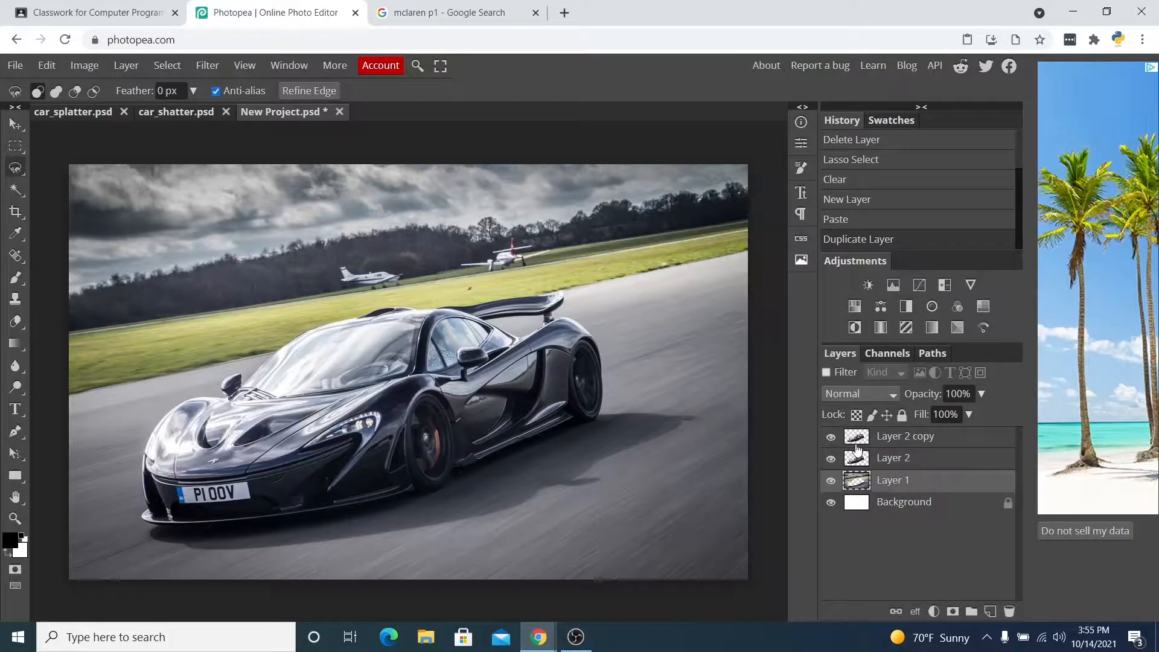
left_click(831, 436)
left_click(830, 459)
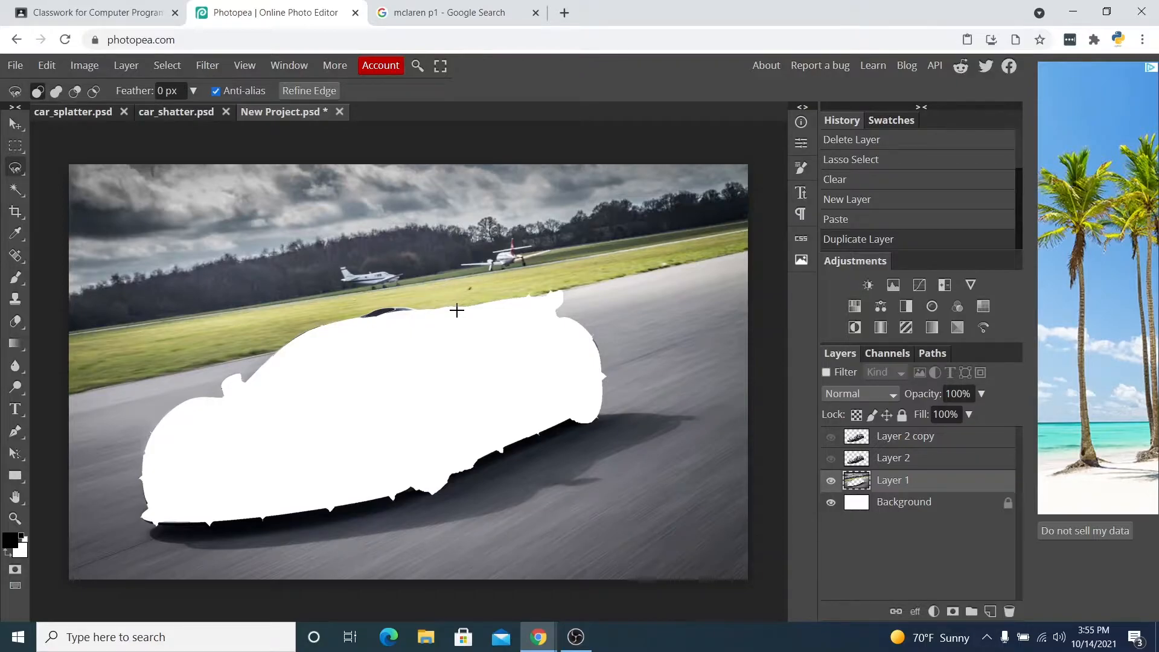
Examine the car_shatter example's layer stack.
left_click(179, 115)
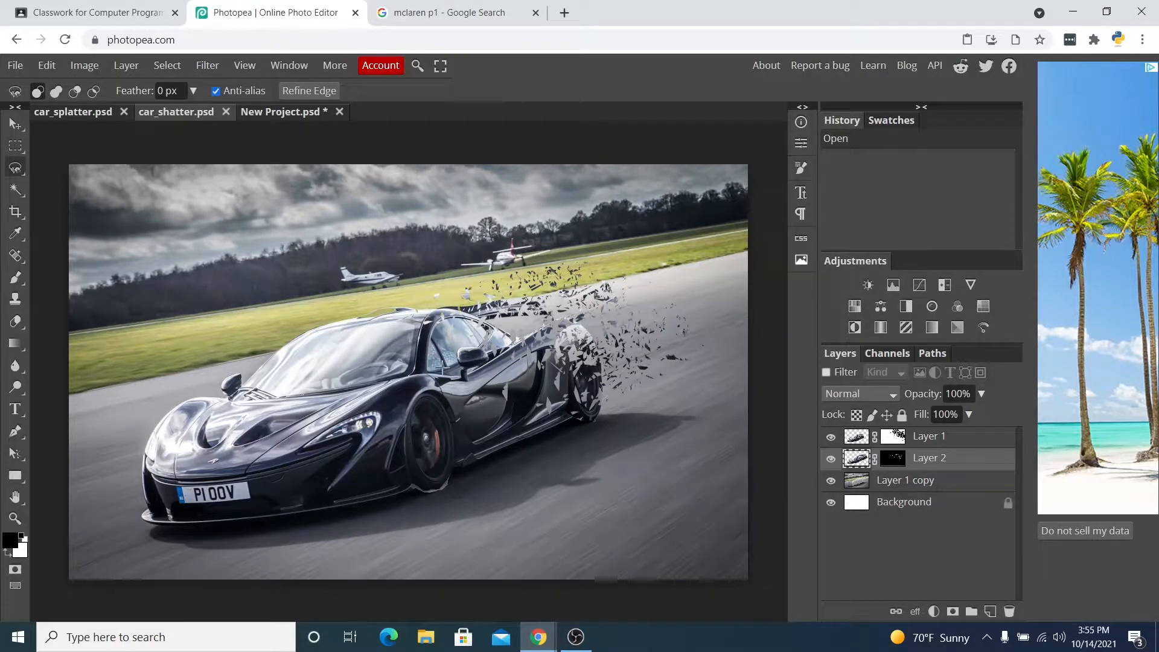
left_click(896, 485)
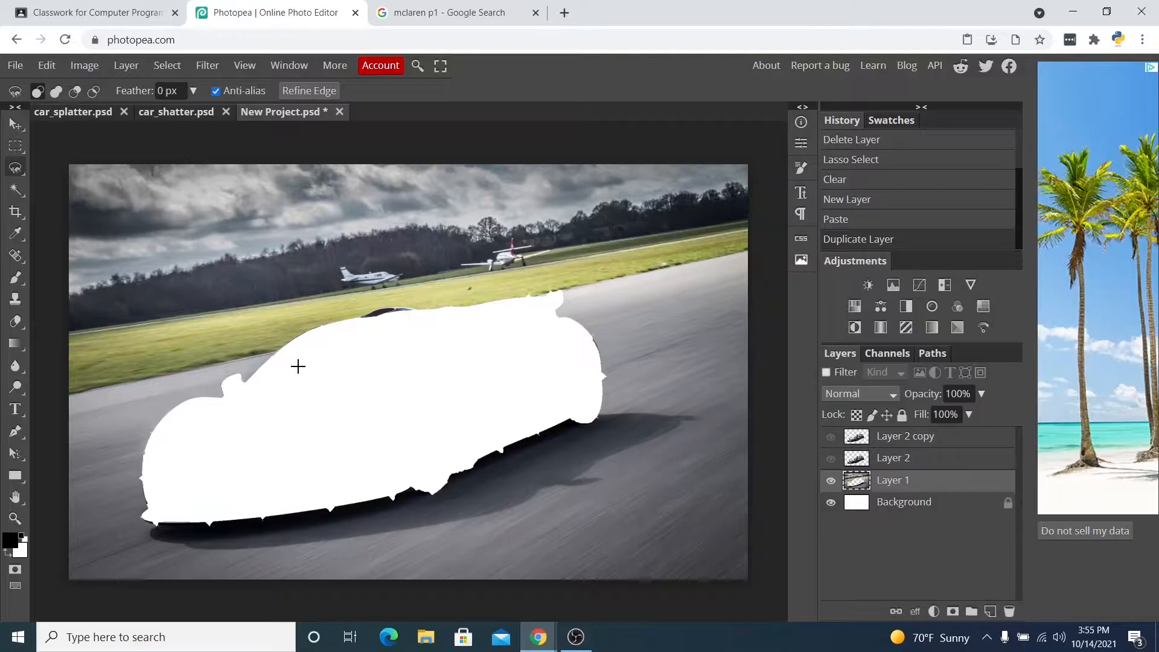
Select the white car silhouette on Layer 1 with the Magic Wand and fill it using Content Aware.
left_click(15, 190)
left_click(388, 421)
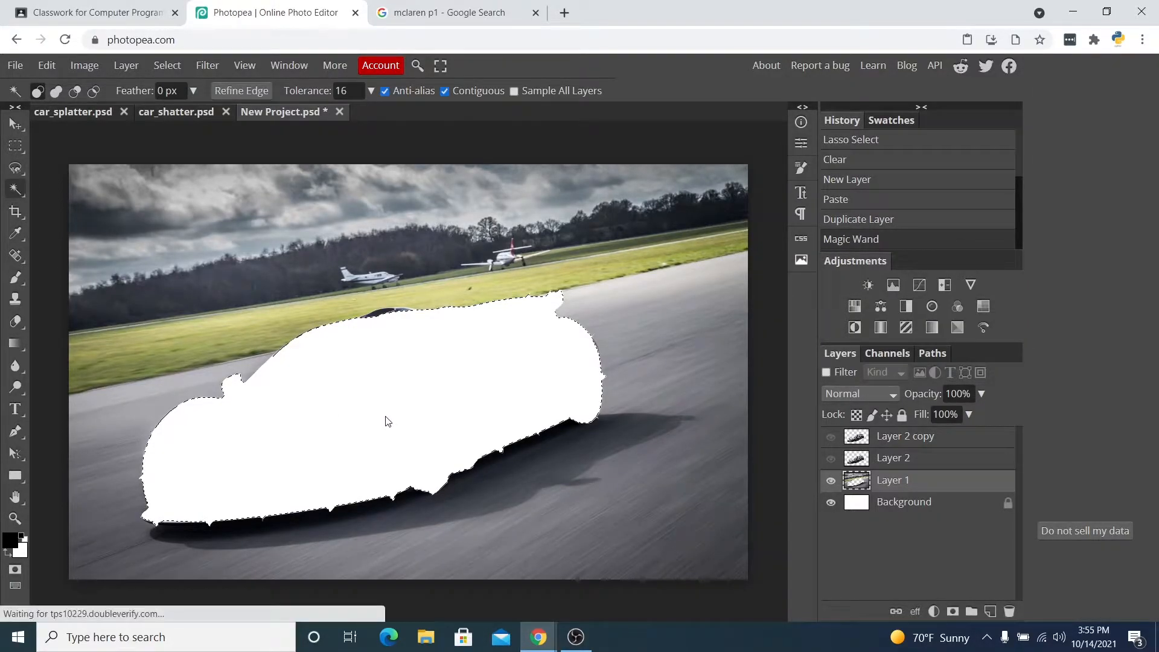
left_click(47, 65)
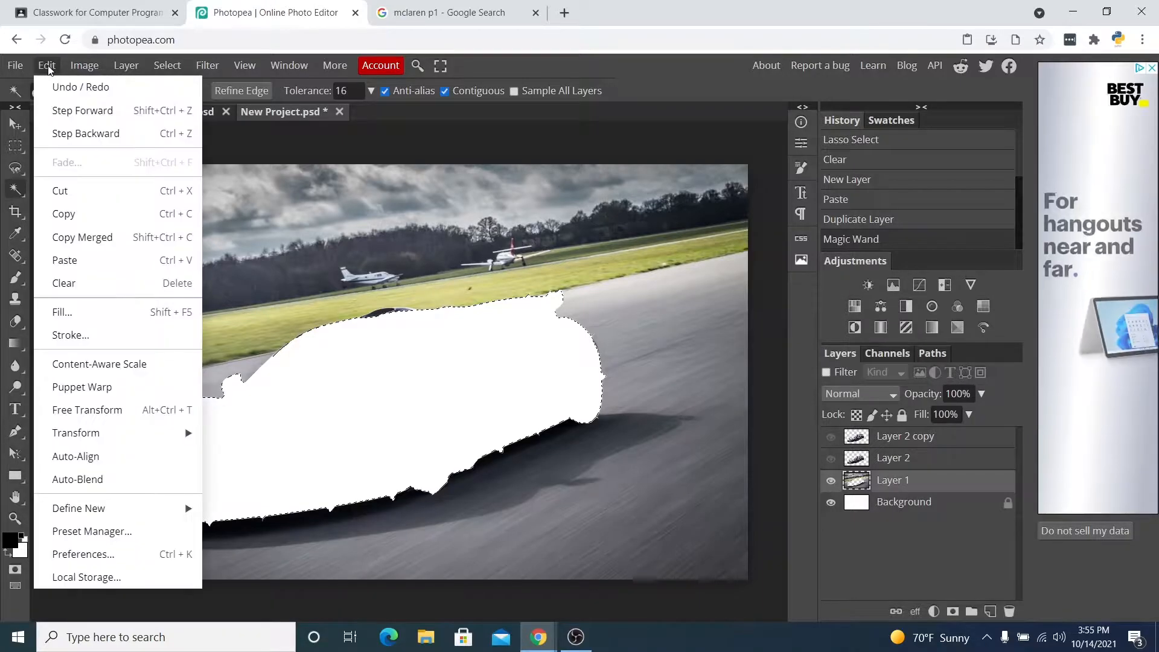
left_click(102, 317)
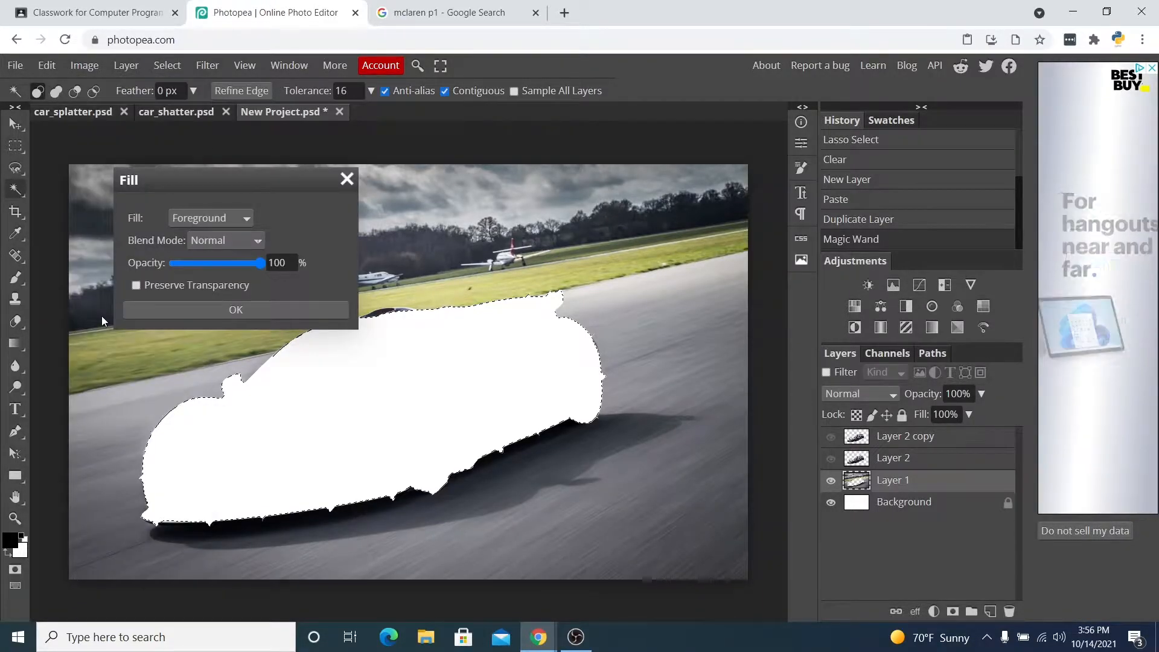
left_click(226, 219)
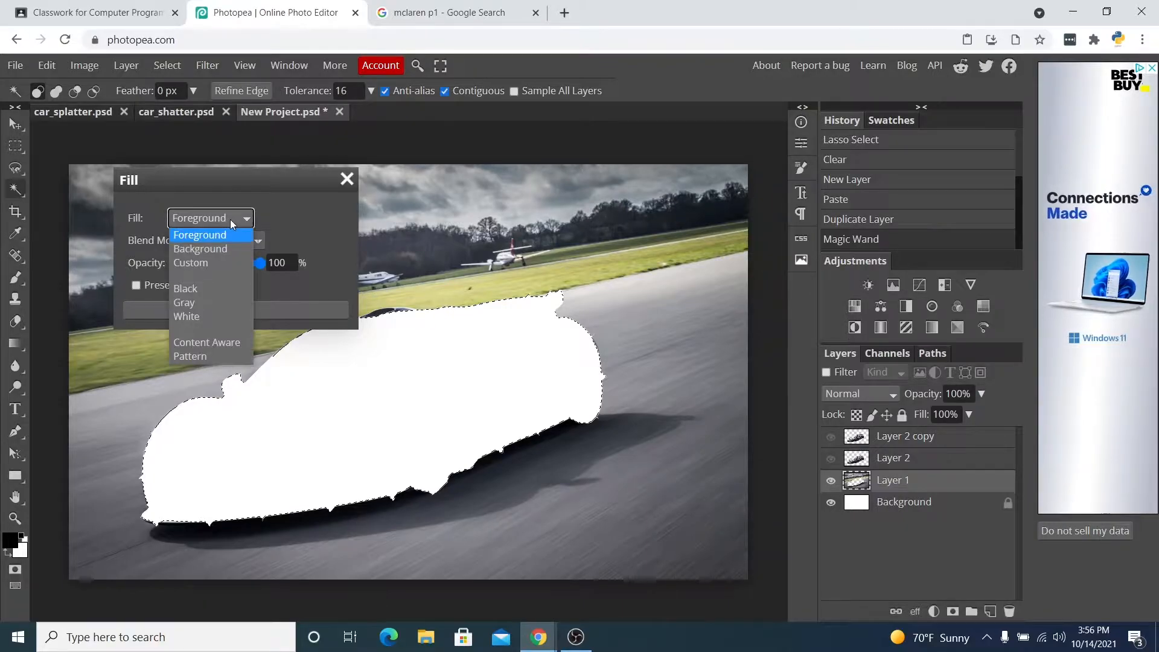
left_click(216, 343)
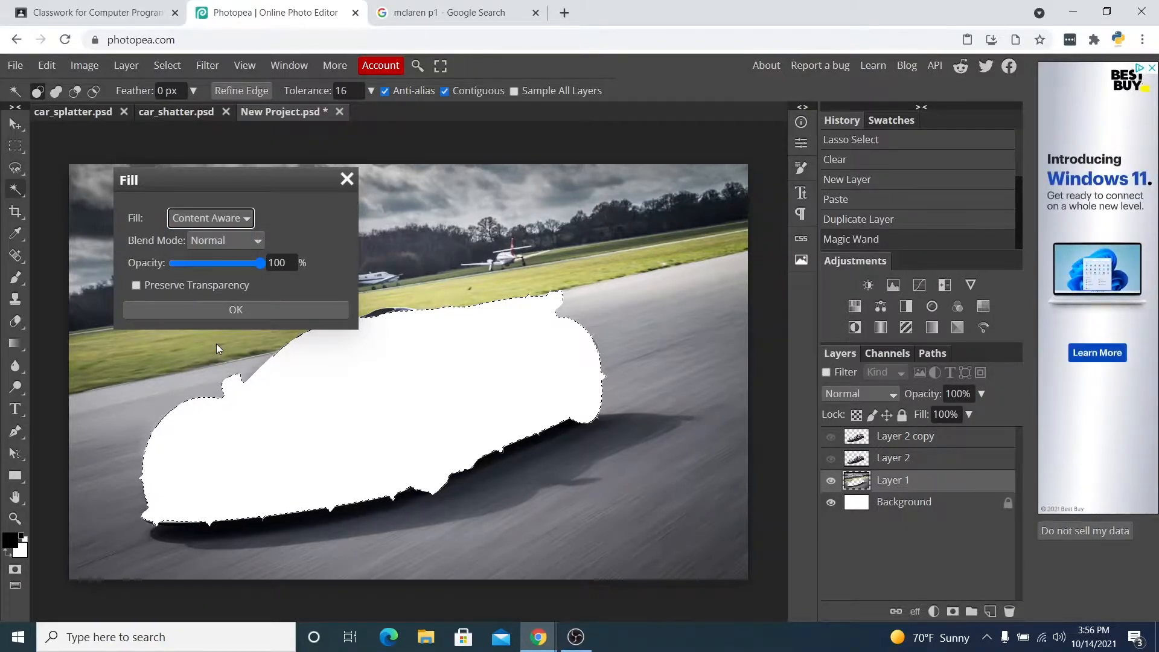
left_click(216, 309)
left_click(281, 310)
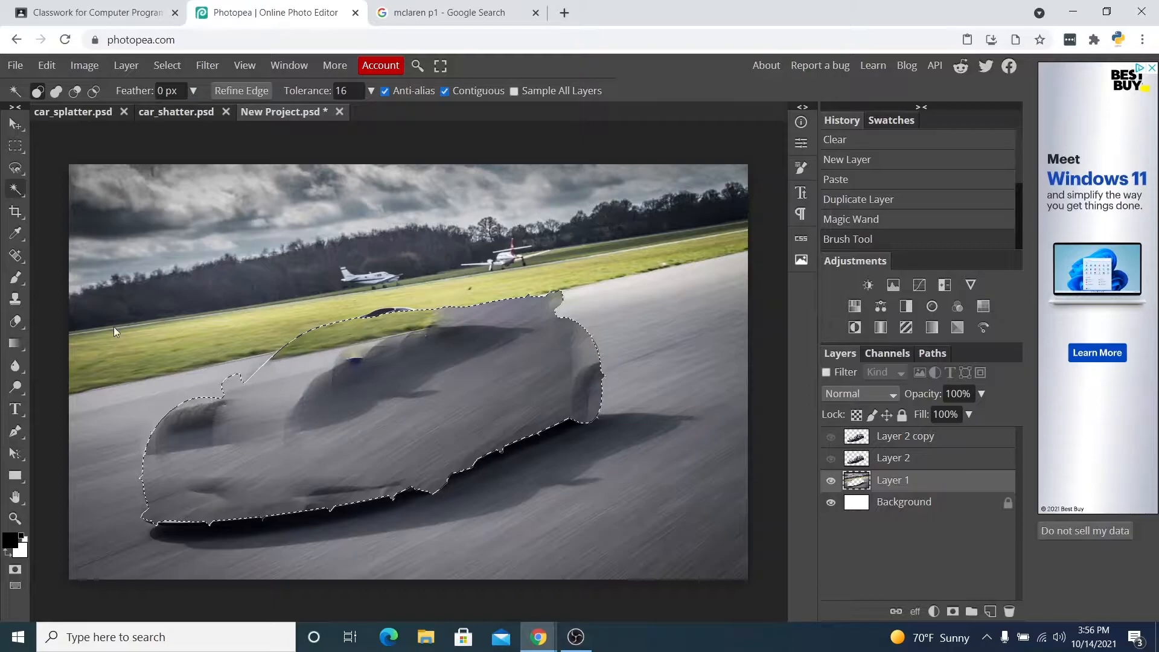
Enlarge the Clone Stamp brush and clone over the filled area along the car's roofline.
left_click(17, 300)
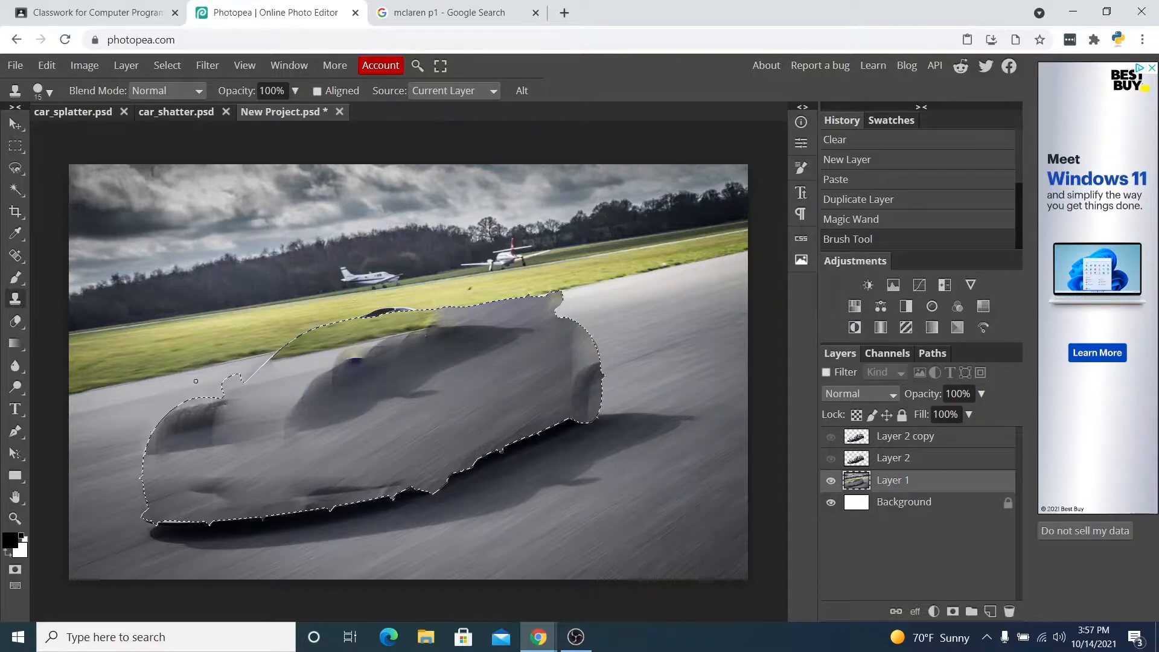
key("bracketright")
key("bracketright")
key("bracketright")
key("bracketright")
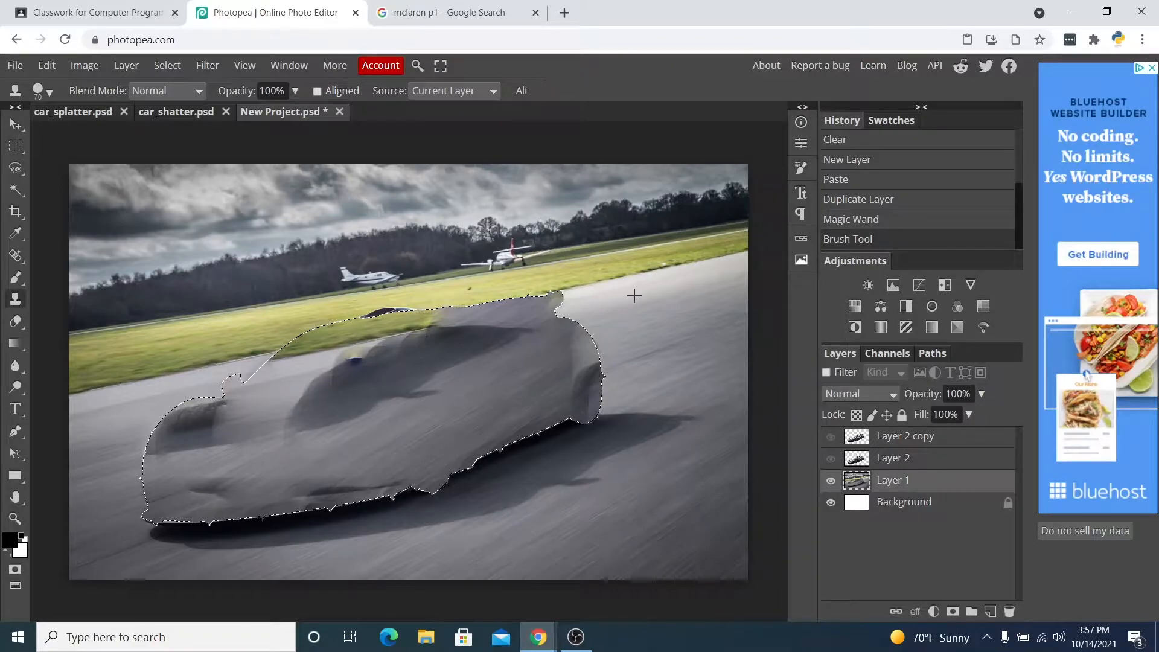
mouse_move(283, 360)
left_mouse_down()
mouse_move(408, 333)
mouse_move(390, 334)
left_mouse_up()
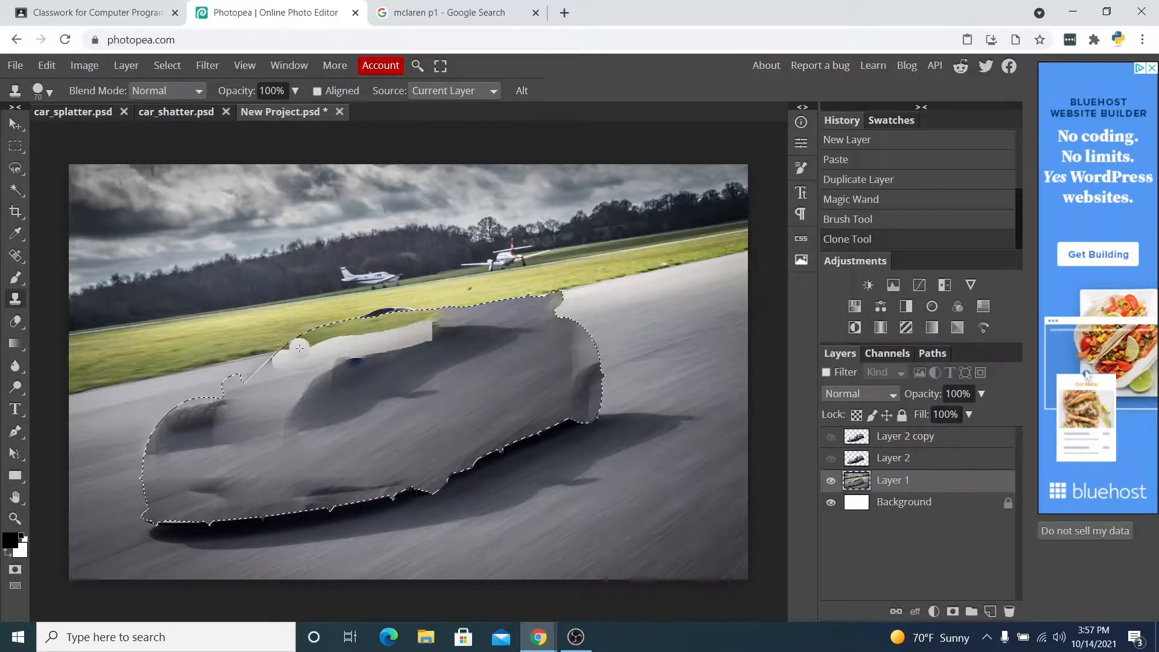
left_click_drag(297, 349, 447, 328)
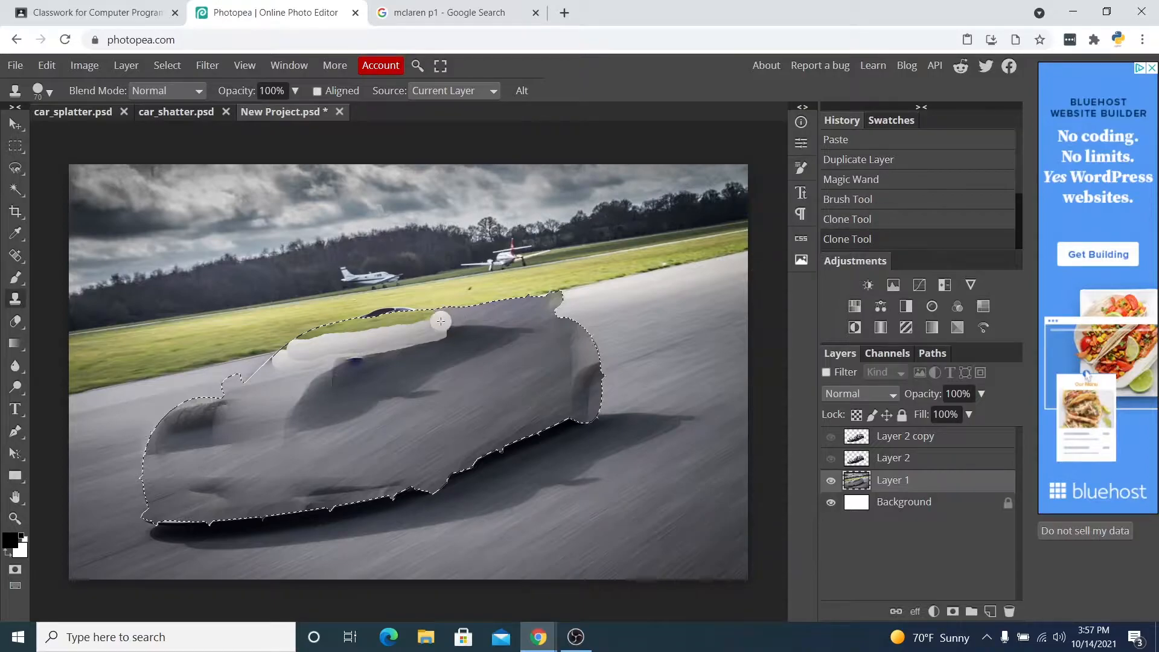
left_click(295, 352)
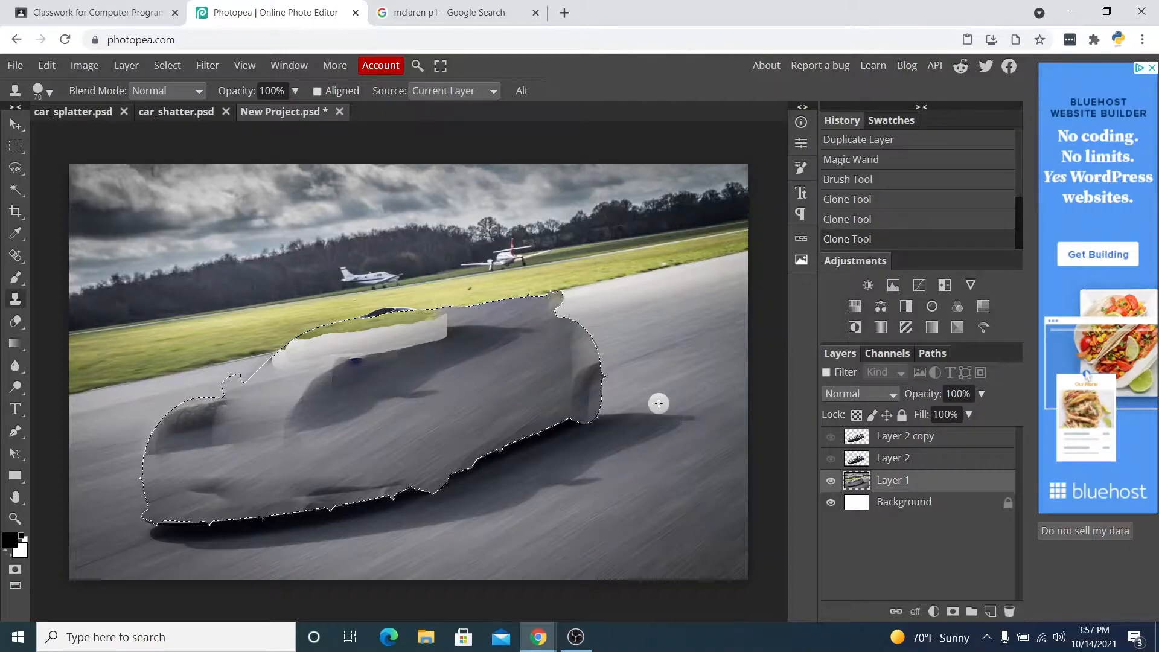
Show Layer 2 and Layer 2 copy, select Layer 2, and deselect the selection.
left_click(831, 459)
left_click(831, 437)
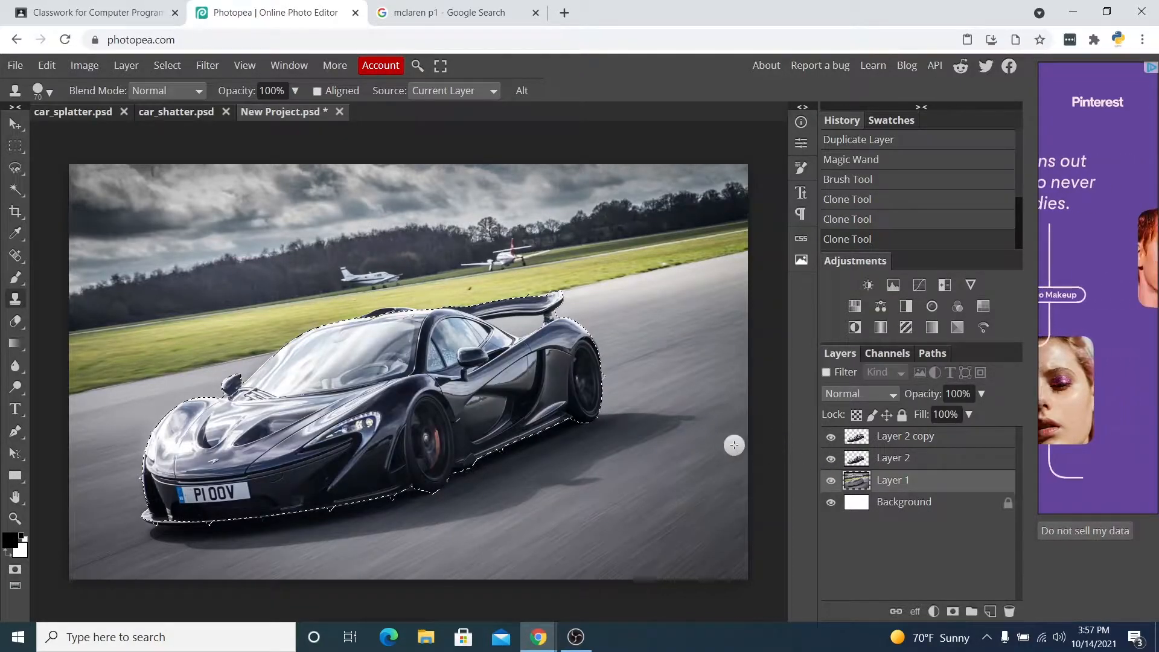
left_click(902, 461)
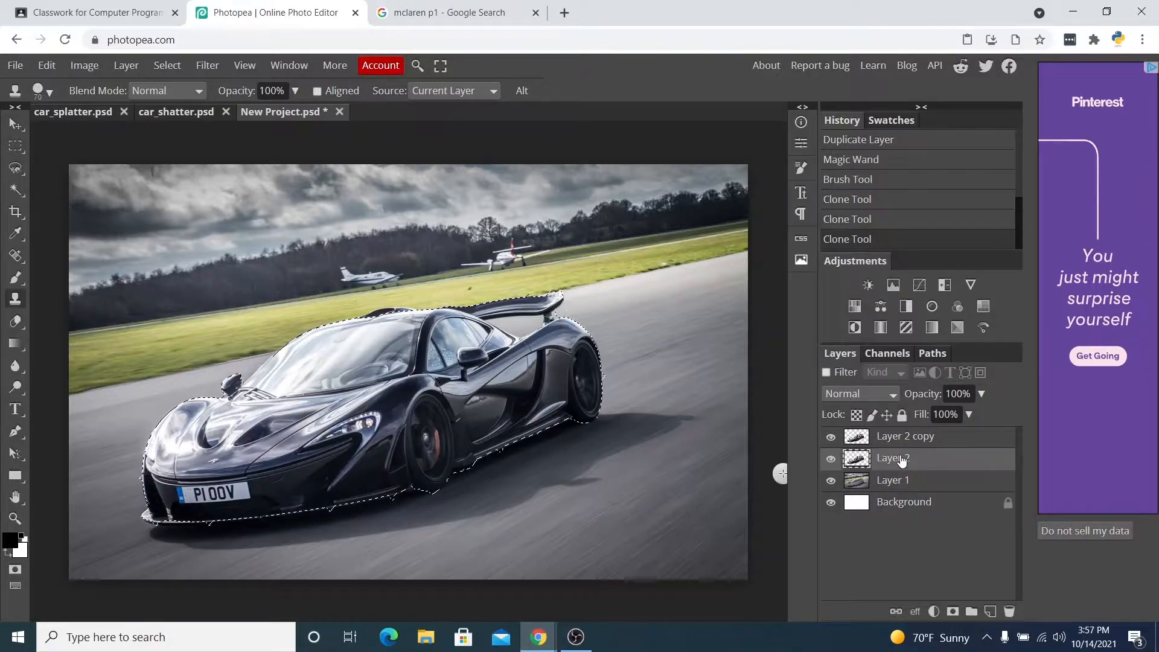
key("ctrl+d")
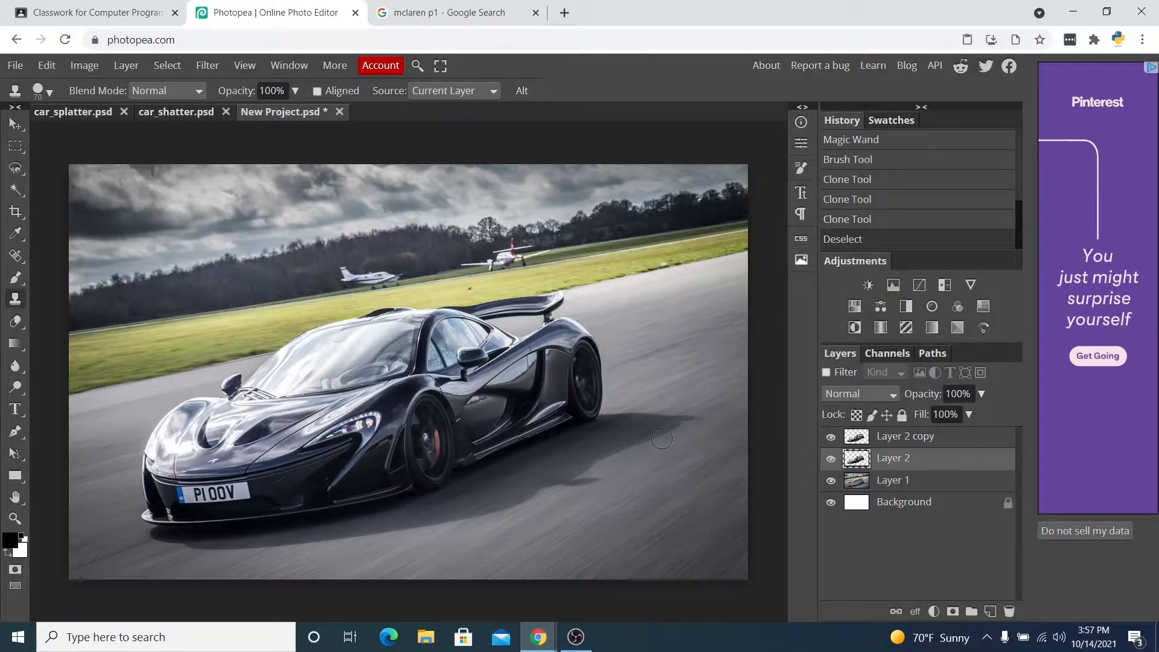
Hide Layer 1.
left_click(831, 481)
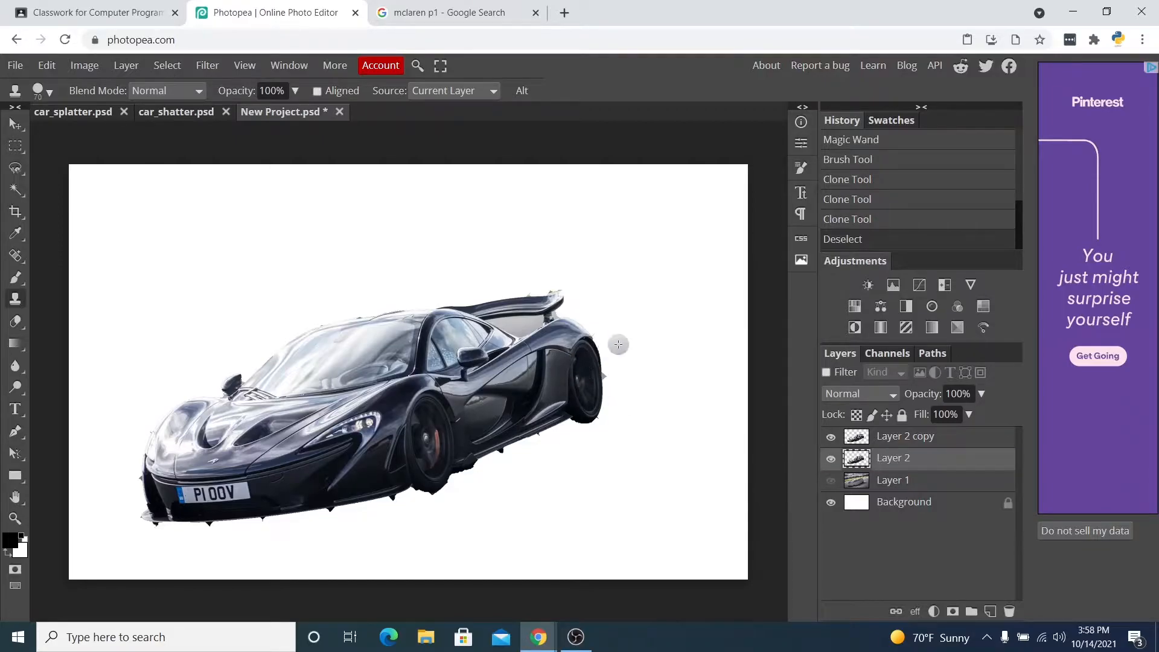
left_click(831, 481)
left_click(831, 481)
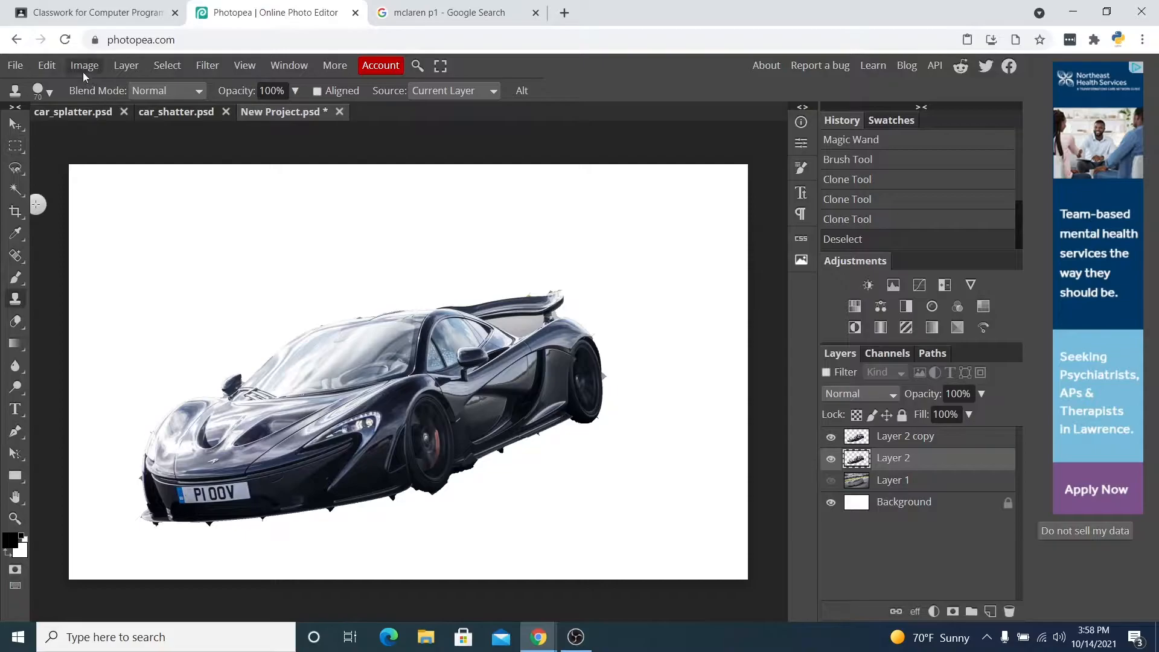
Apply Liquify to Layer 2, smearing the car's rear backward and to the right.
left_click(207, 65)
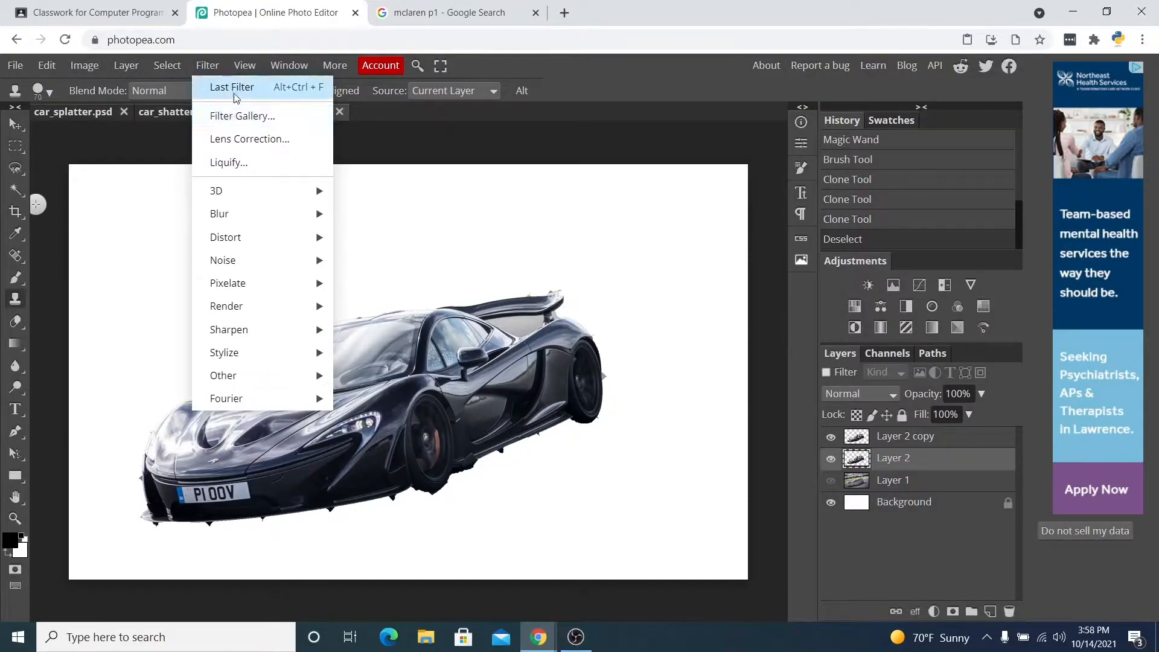
left_click(229, 162)
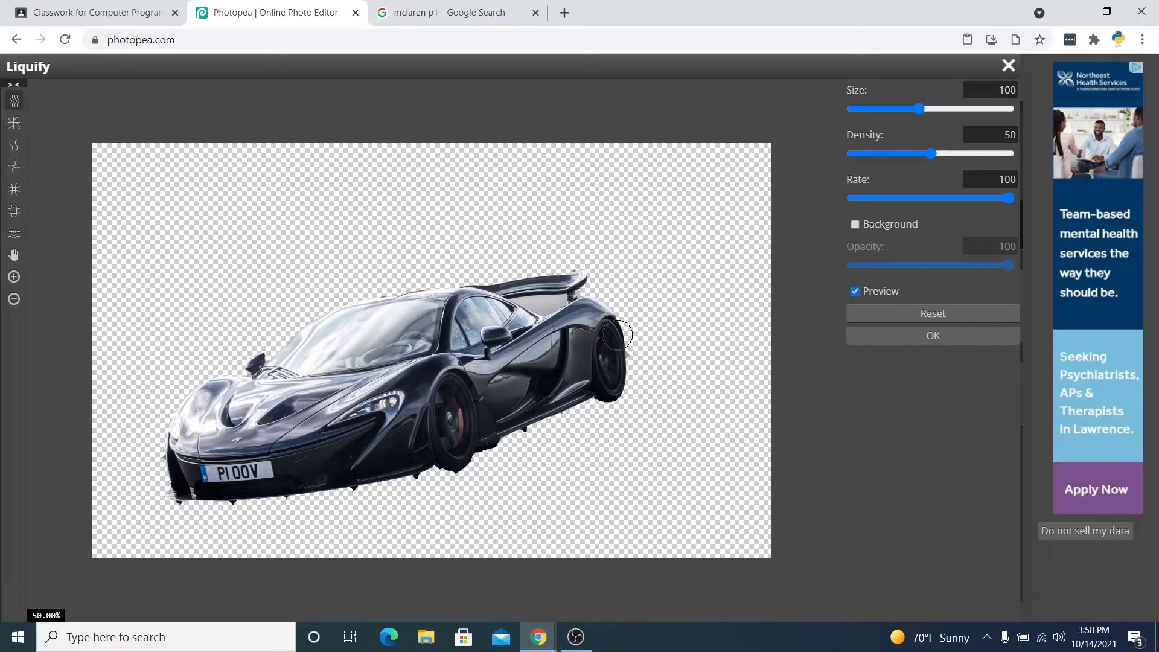
mouse_move(607, 350)
left_mouse_down()
mouse_move(692, 317)
mouse_move(644, 321)
mouse_move(669, 309)
mouse_move(641, 331)
mouse_move(675, 307)
mouse_move(630, 363)
mouse_move(662, 348)
mouse_move(645, 373)
mouse_move(665, 342)
mouse_move(697, 328)
mouse_move(648, 347)
mouse_move(634, 369)
mouse_move(687, 360)
mouse_move(629, 376)
mouse_move(719, 326)
mouse_move(678, 357)
mouse_move(735, 311)
left_mouse_up()
mouse_move(620, 314)
left_mouse_down()
mouse_move(722, 266)
mouse_move(592, 310)
mouse_move(660, 287)
left_mouse_up()
mouse_move(562, 316)
left_mouse_down()
mouse_move(668, 275)
mouse_move(601, 282)
mouse_move(688, 266)
left_mouse_up()
mouse_move(634, 302)
left_mouse_down()
mouse_move(679, 273)
mouse_move(657, 307)
mouse_move(711, 286)
mouse_move(688, 293)
mouse_move(704, 278)
mouse_move(640, 296)
mouse_move(709, 266)
left_mouse_up()
mouse_move(588, 284)
left_mouse_down()
mouse_move(696, 261)
mouse_move(640, 279)
mouse_move(632, 261)
mouse_move(609, 274)
mouse_move(563, 273)
mouse_move(602, 263)
mouse_move(493, 277)
mouse_move(549, 263)
mouse_move(468, 279)
mouse_move(584, 245)
mouse_move(530, 269)
mouse_move(666, 240)
mouse_move(632, 276)
mouse_move(675, 265)
mouse_move(666, 273)
mouse_move(652, 261)
mouse_move(705, 269)
mouse_move(675, 307)
mouse_move(735, 288)
mouse_move(681, 319)
mouse_move(726, 301)
mouse_move(680, 335)
mouse_move(735, 323)
mouse_move(640, 349)
mouse_move(754, 347)
left_mouse_up()
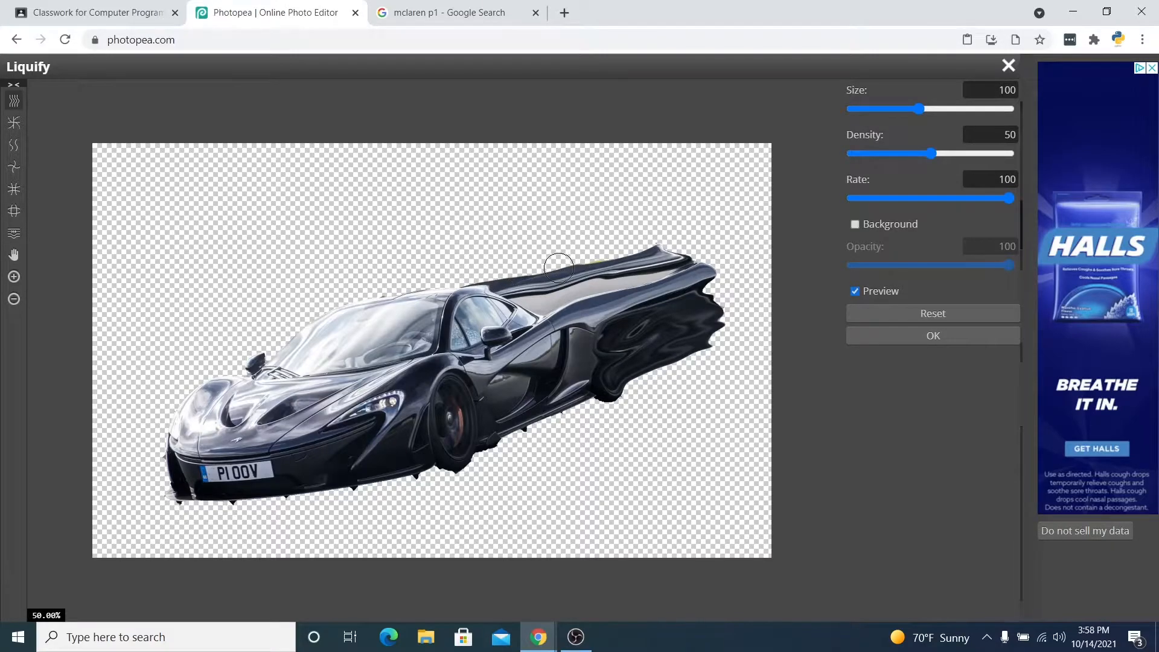
left_click_drag(556, 259, 649, 248)
mouse_move(543, 256)
left_mouse_down()
mouse_move(473, 282)
mouse_move(579, 250)
mouse_move(550, 269)
mouse_move(626, 251)
mouse_move(545, 259)
mouse_move(598, 245)
mouse_move(543, 265)
mouse_move(629, 255)
mouse_move(593, 265)
mouse_move(648, 241)
mouse_move(518, 264)
mouse_move(571, 257)
mouse_move(597, 244)
mouse_move(534, 246)
mouse_move(523, 263)
mouse_move(574, 242)
mouse_move(572, 251)
mouse_move(606, 224)
mouse_move(553, 262)
mouse_move(603, 229)
mouse_move(588, 253)
mouse_move(650, 235)
left_mouse_up()
mouse_move(578, 263)
left_mouse_down()
mouse_move(640, 227)
mouse_move(621, 247)
mouse_move(675, 240)
mouse_move(656, 255)
mouse_move(702, 241)
mouse_move(691, 259)
mouse_move(719, 250)
mouse_move(701, 270)
mouse_move(730, 252)
mouse_move(688, 262)
mouse_move(727, 246)
mouse_move(708, 250)
mouse_move(714, 277)
mouse_move(726, 254)
mouse_move(704, 287)
mouse_move(725, 282)
mouse_move(704, 298)
mouse_move(733, 282)
mouse_move(716, 305)
mouse_move(736, 302)
mouse_move(714, 324)
mouse_move(734, 317)
mouse_move(700, 343)
mouse_move(732, 343)
mouse_move(747, 317)
mouse_move(734, 322)
mouse_move(752, 317)
mouse_move(715, 334)
mouse_move(755, 311)
left_mouse_up()
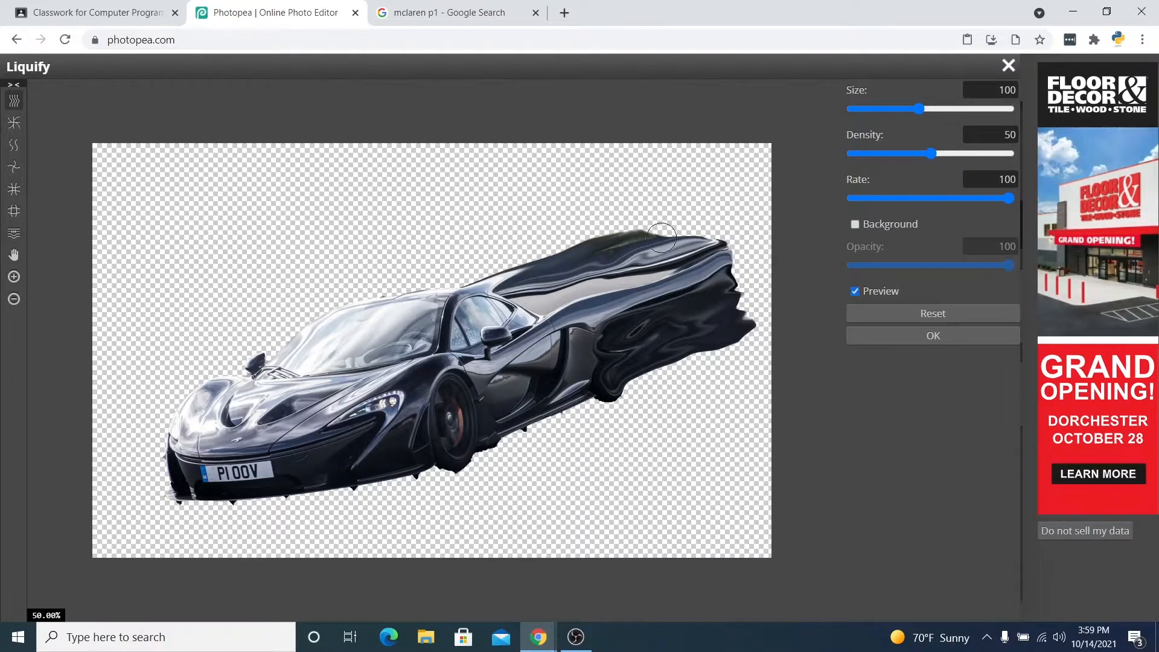
left_click(900, 337)
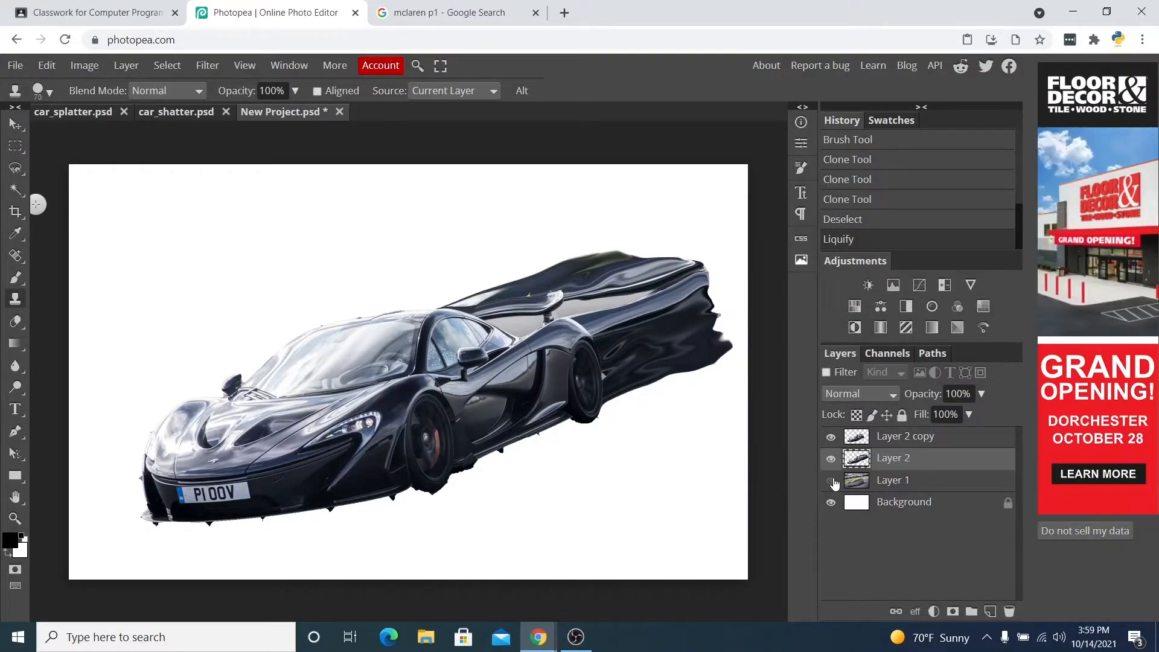
Show Layer 1 and add a layer mask to Layer 2.
left_click(831, 481)
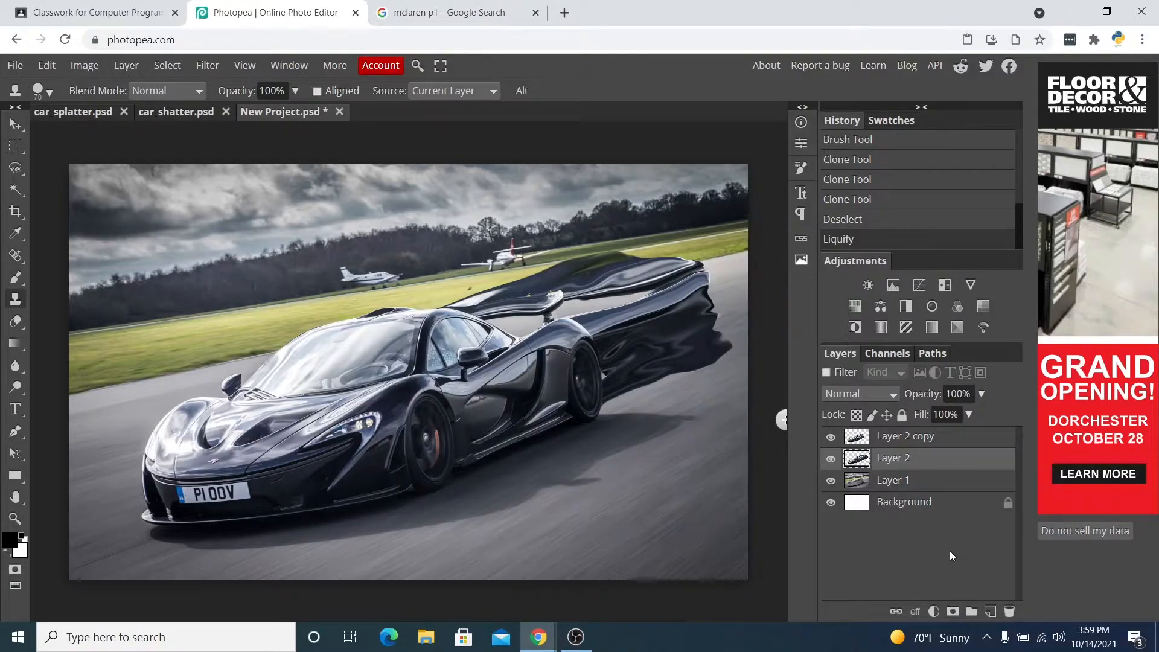
left_click(953, 611)
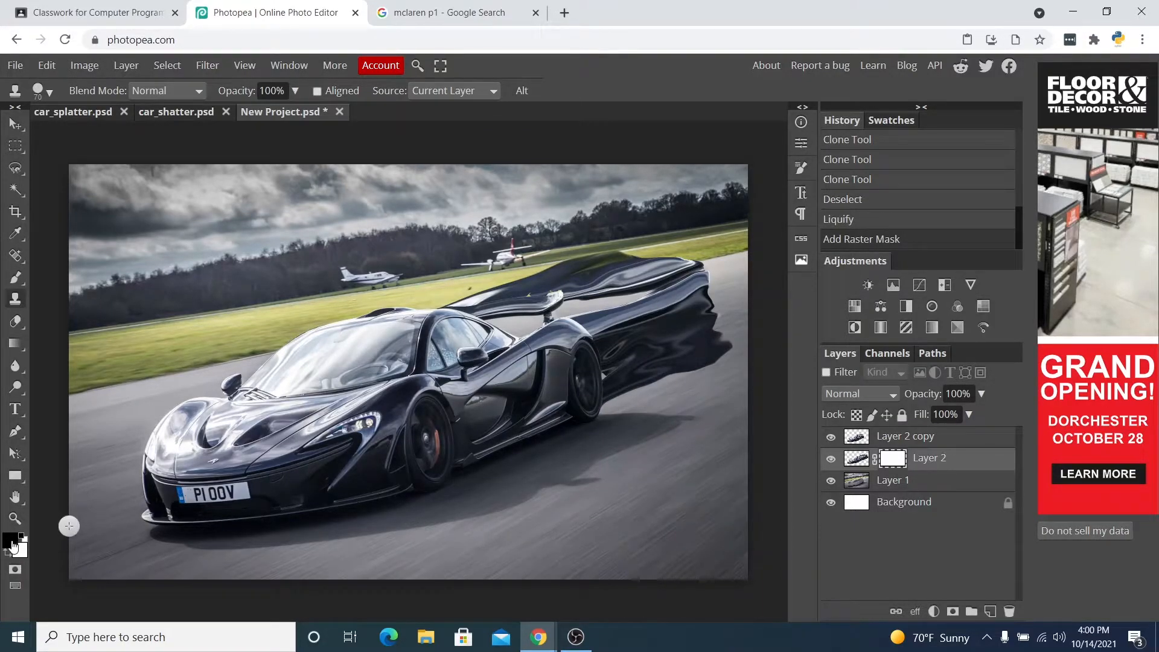
Fill Layer 2's mask with black using the Paint Bucket tool.
right_click(15, 344)
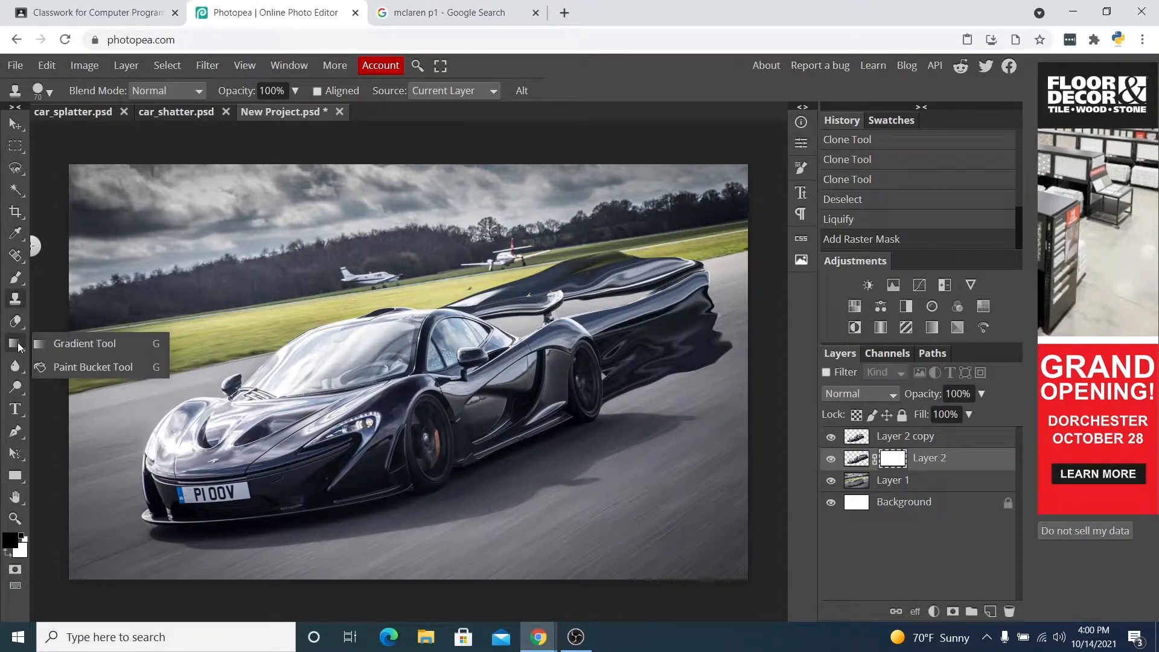
left_click(97, 367)
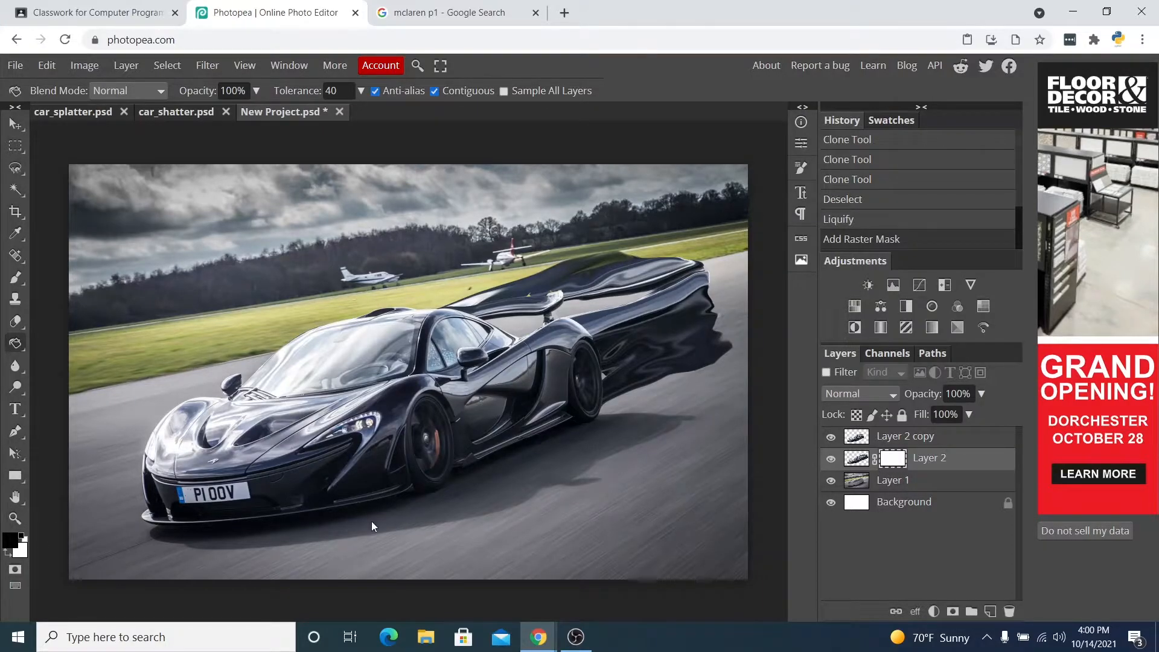
left_click(609, 479)
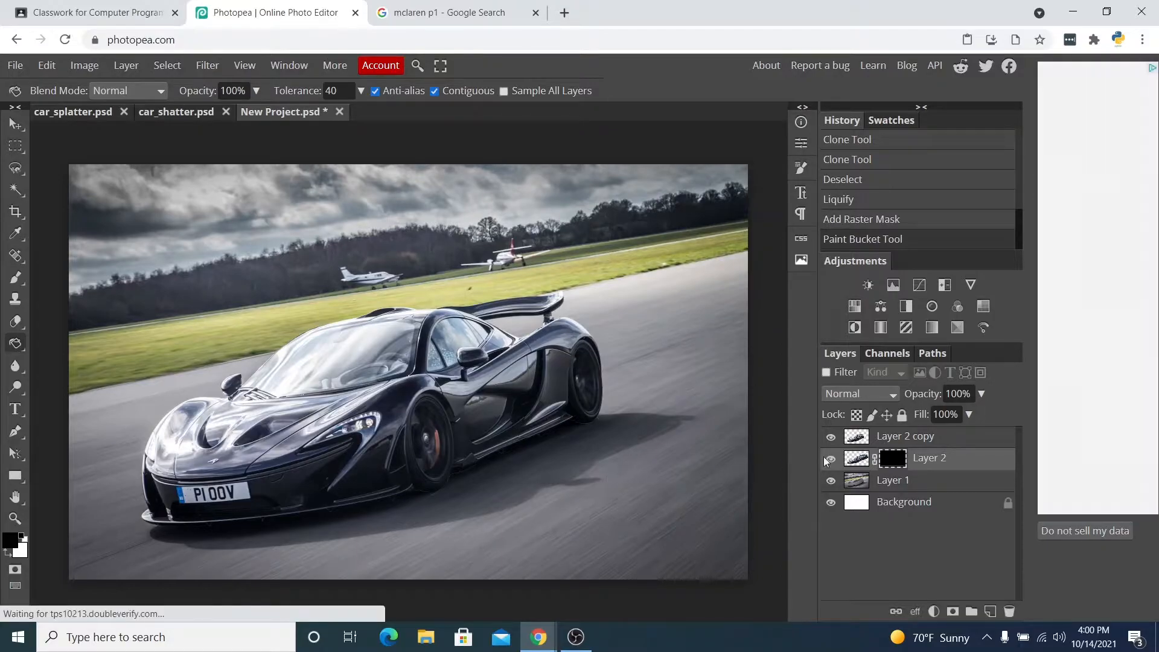
Select Layer 2 copy and add a layer mask to it.
left_click(894, 440)
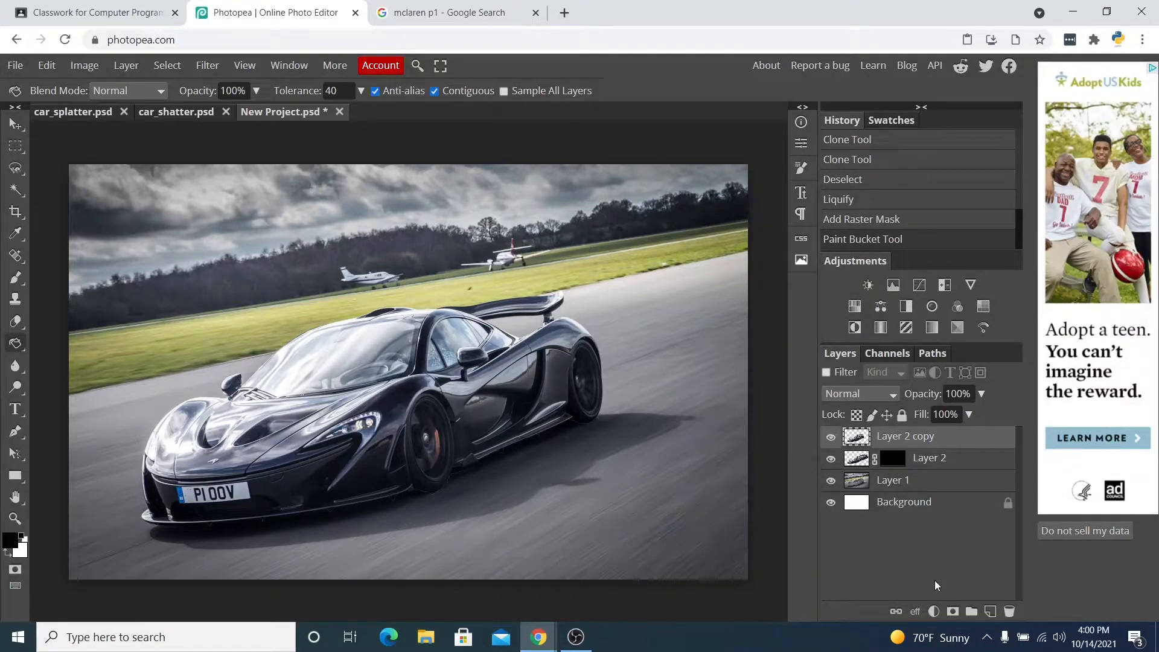
left_click(954, 611)
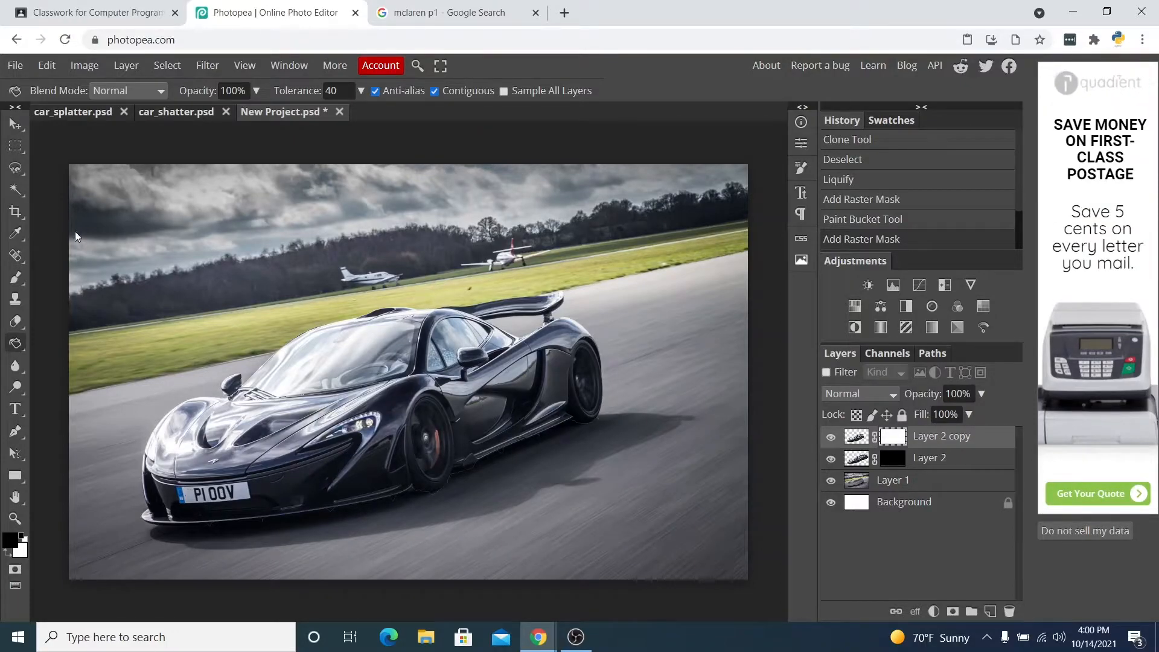
Switch to the Google Classroom assignment, open Broken Glass Photoshop Brushes.abr, and download it.
left_click(106, 10)
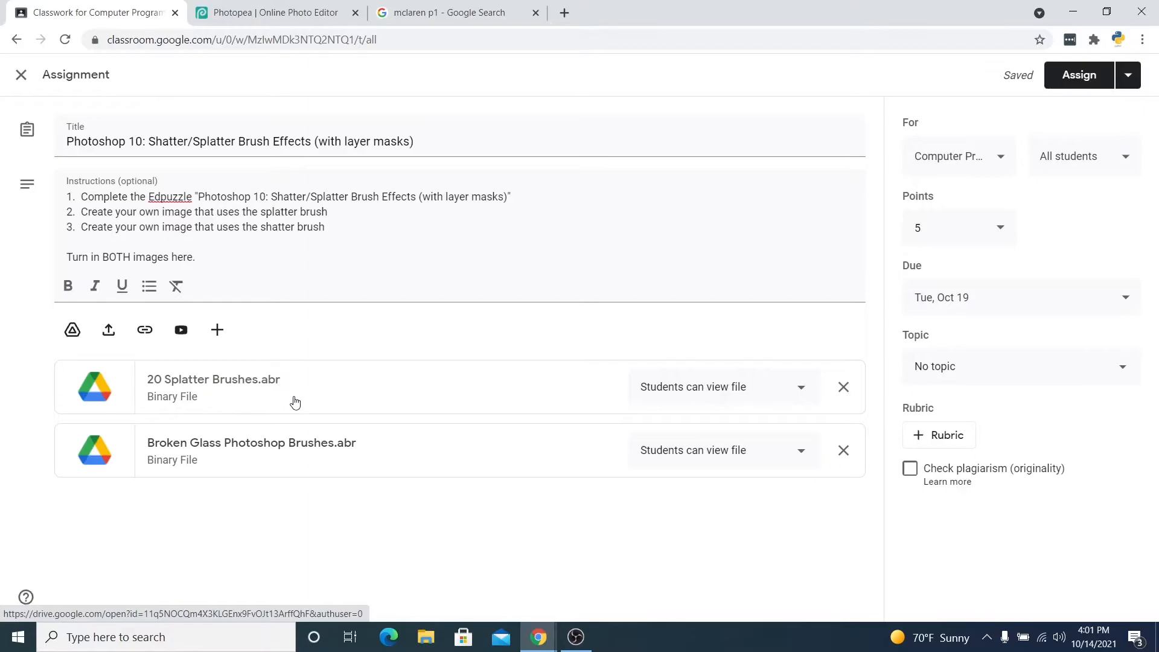
left_click(271, 454)
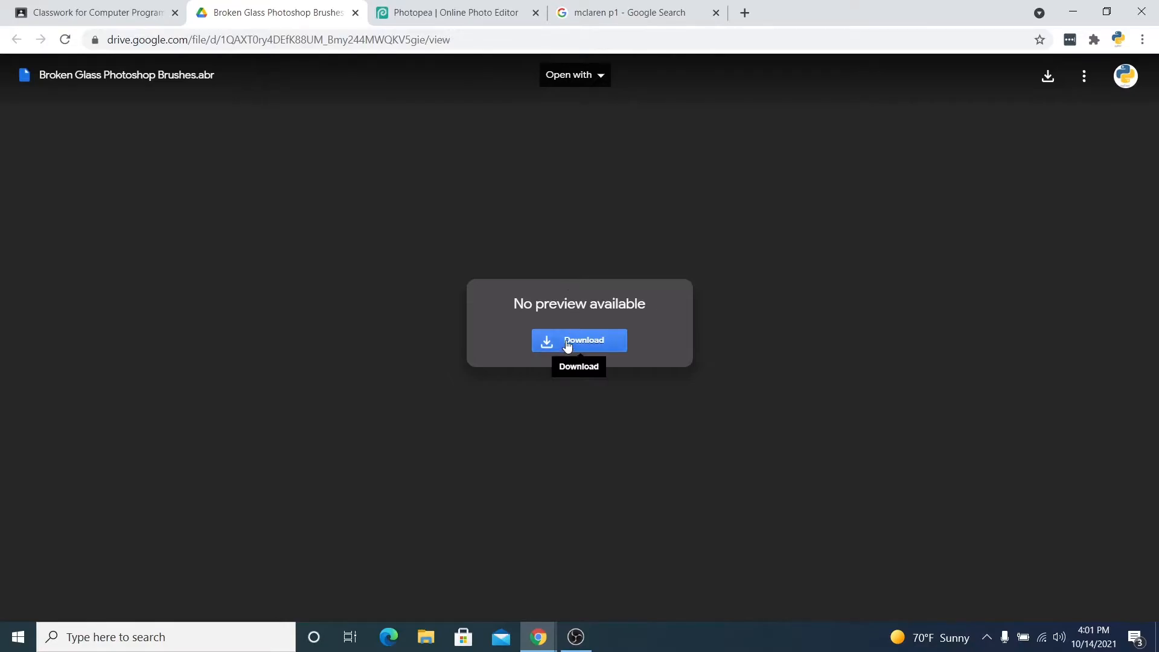
left_click(567, 345)
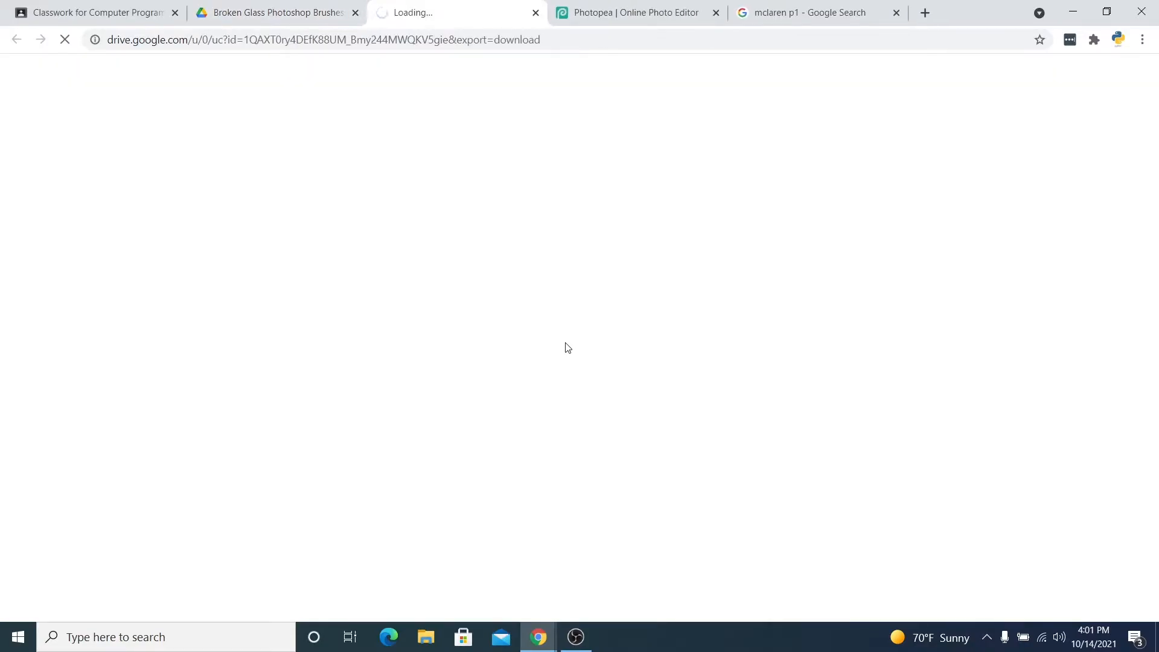
Return to Photopea, load the downloaded Broken Glass Photoshop Brushes.abr file, and keep it for future sessions.
left_click(630, 7)
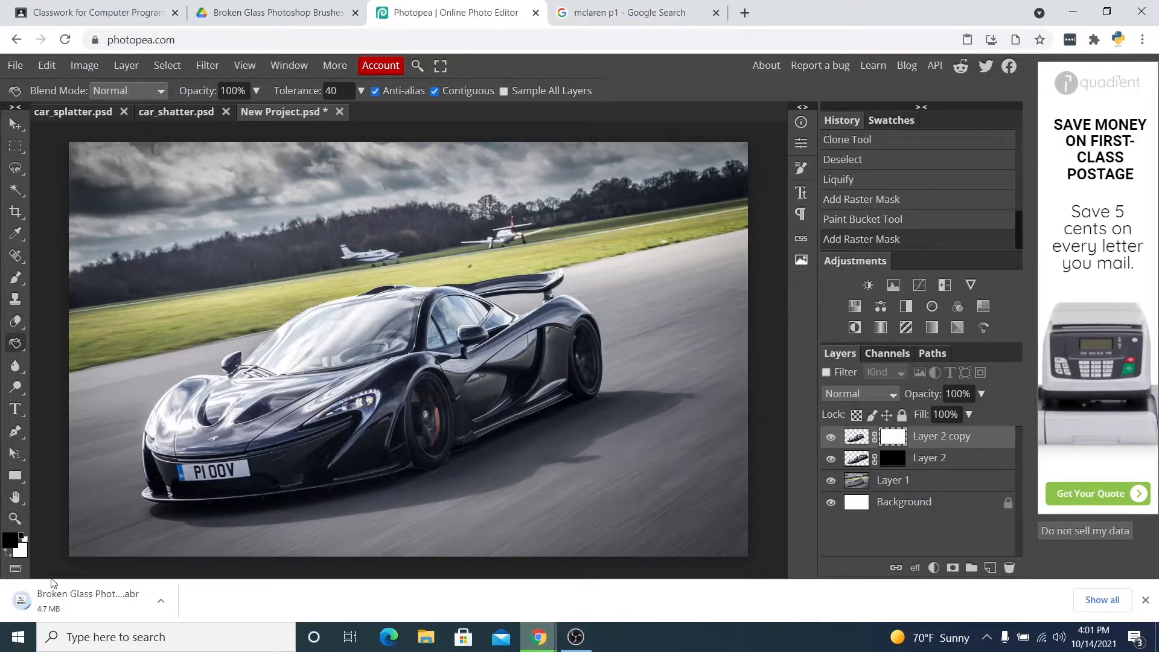
mouse_move(93, 616)
left_mouse_down()
mouse_move(437, 289)
mouse_move(428, 282)
left_mouse_up()
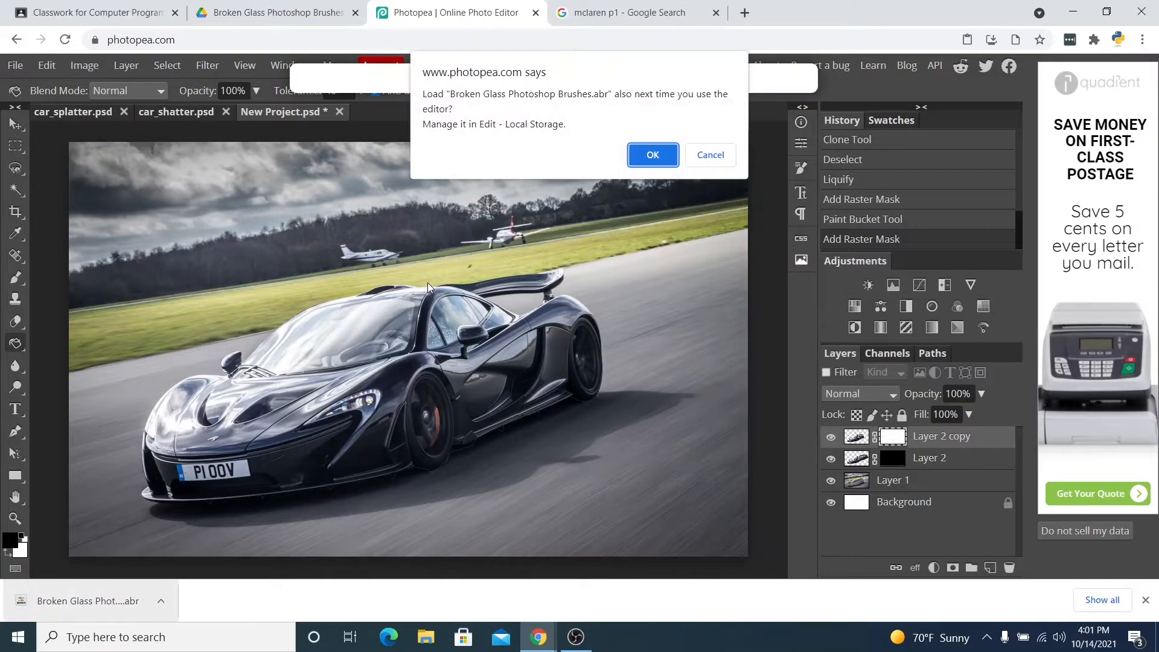
left_click(652, 155)
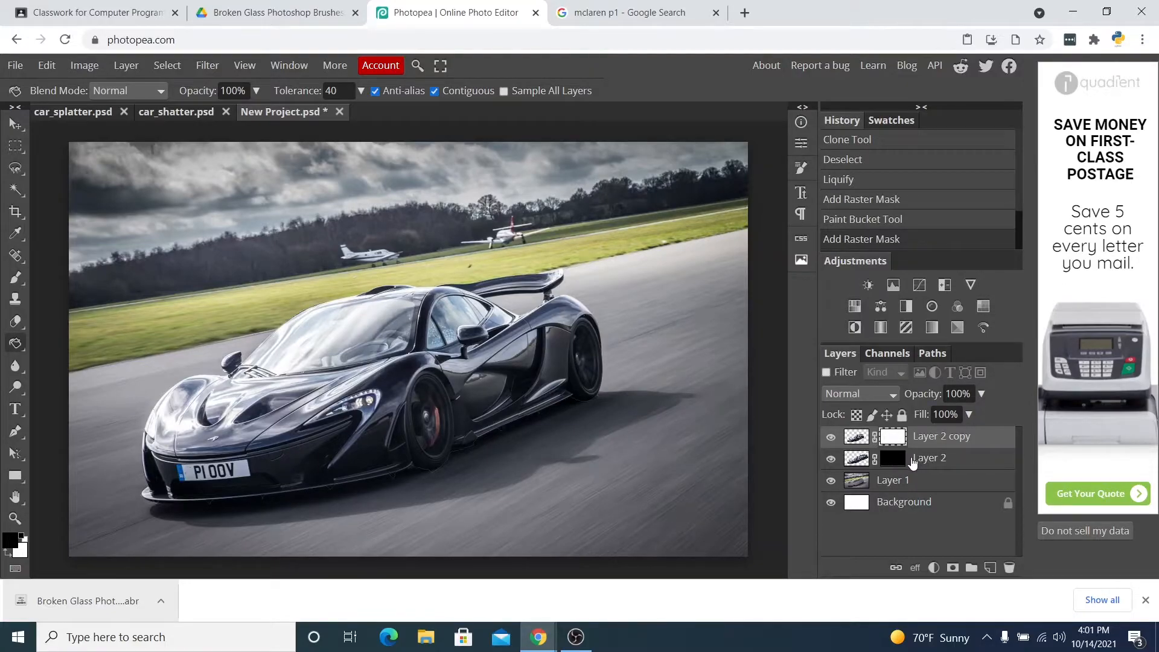
left_click(933, 446)
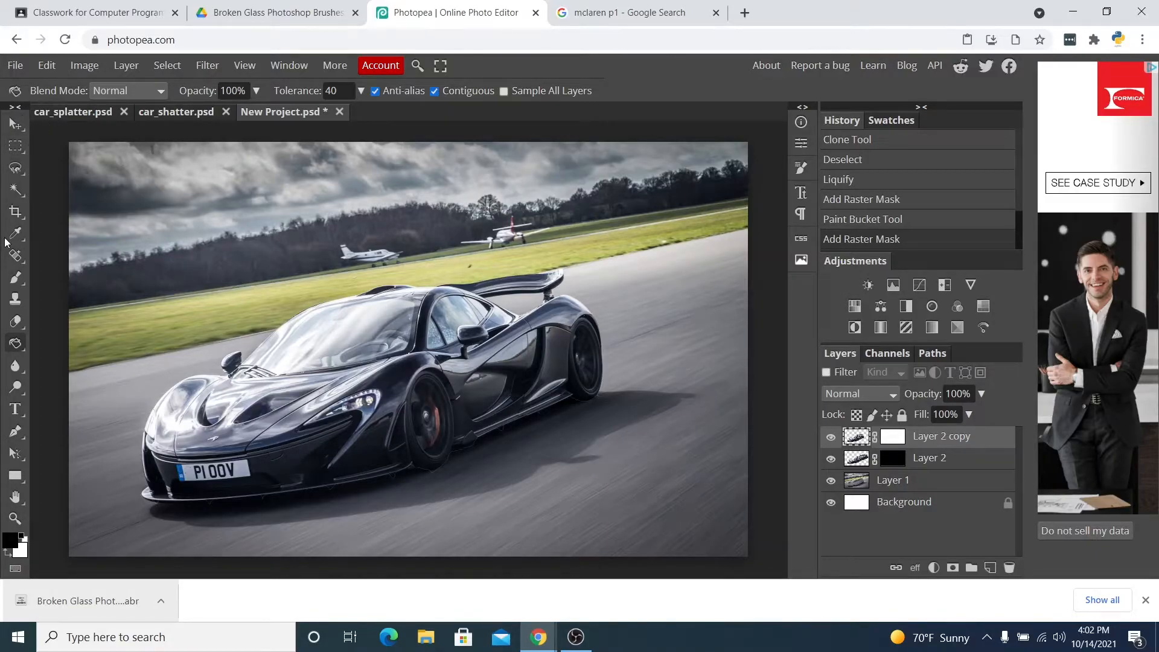
Choose the Brush tool with the 2549 broken glass brush from the loaded set and set its size to 883 px.
left_click(18, 278)
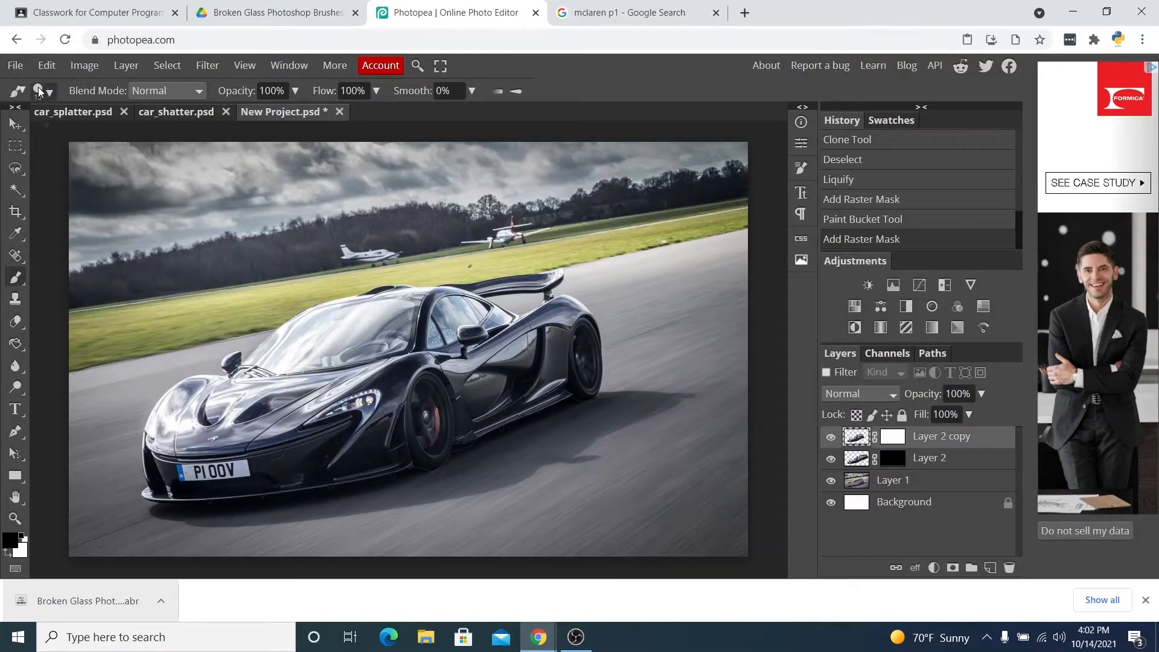
left_click(20, 92)
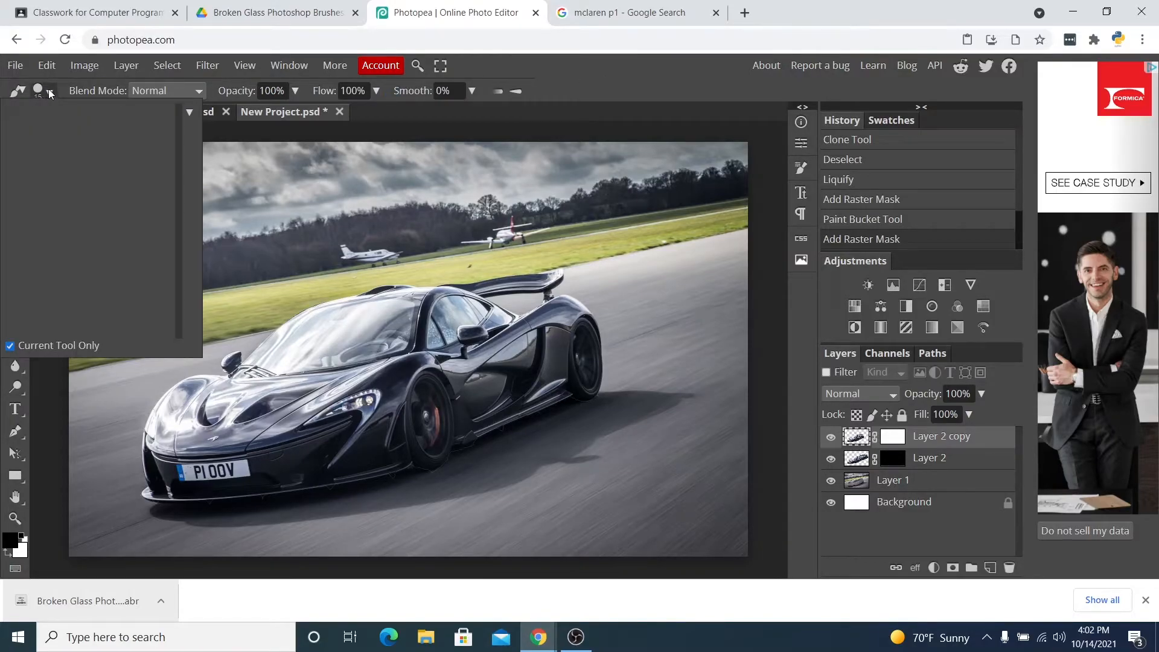
left_click(35, 91)
left_click(21, 94)
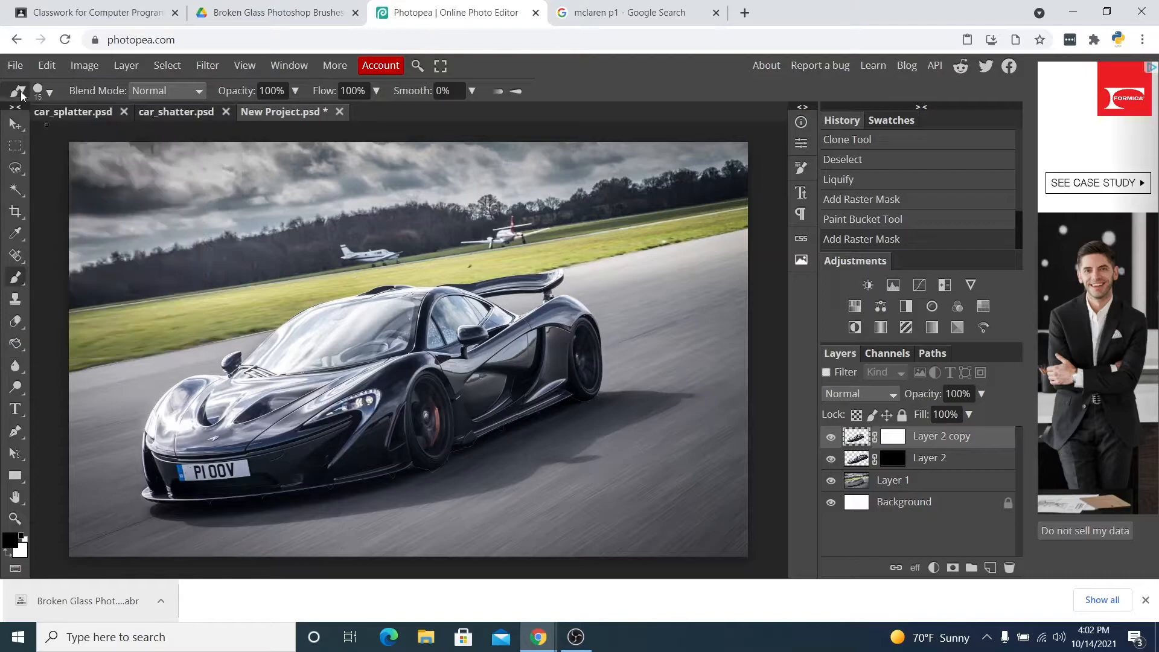
left_click(21, 94)
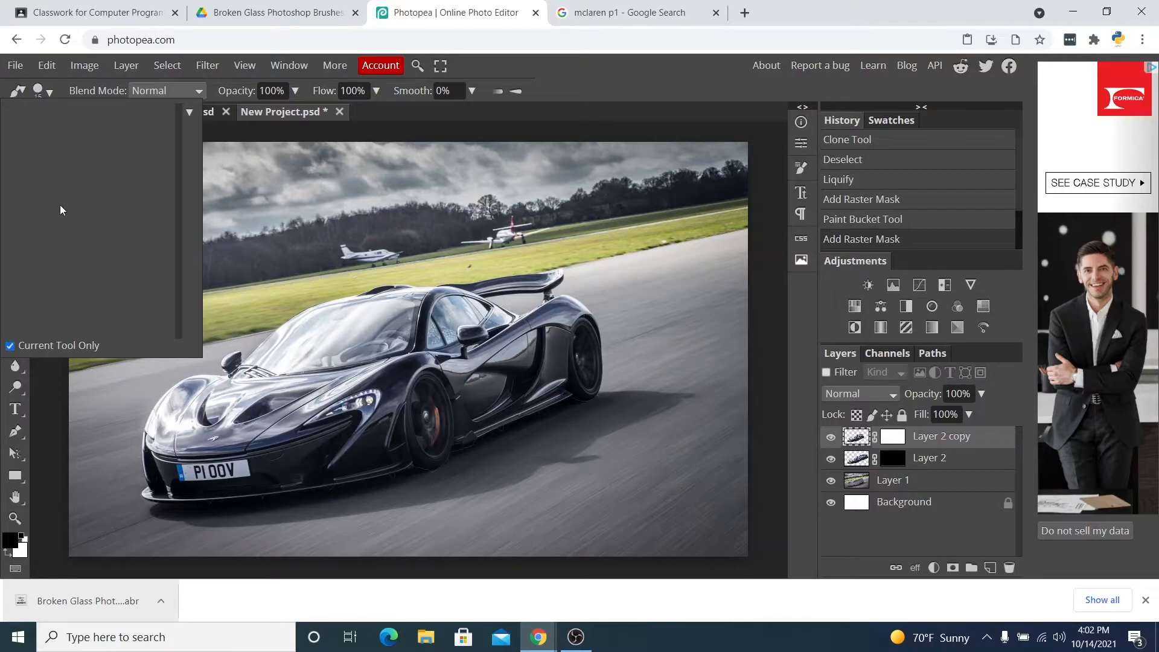
left_click(23, 91)
left_click(20, 93)
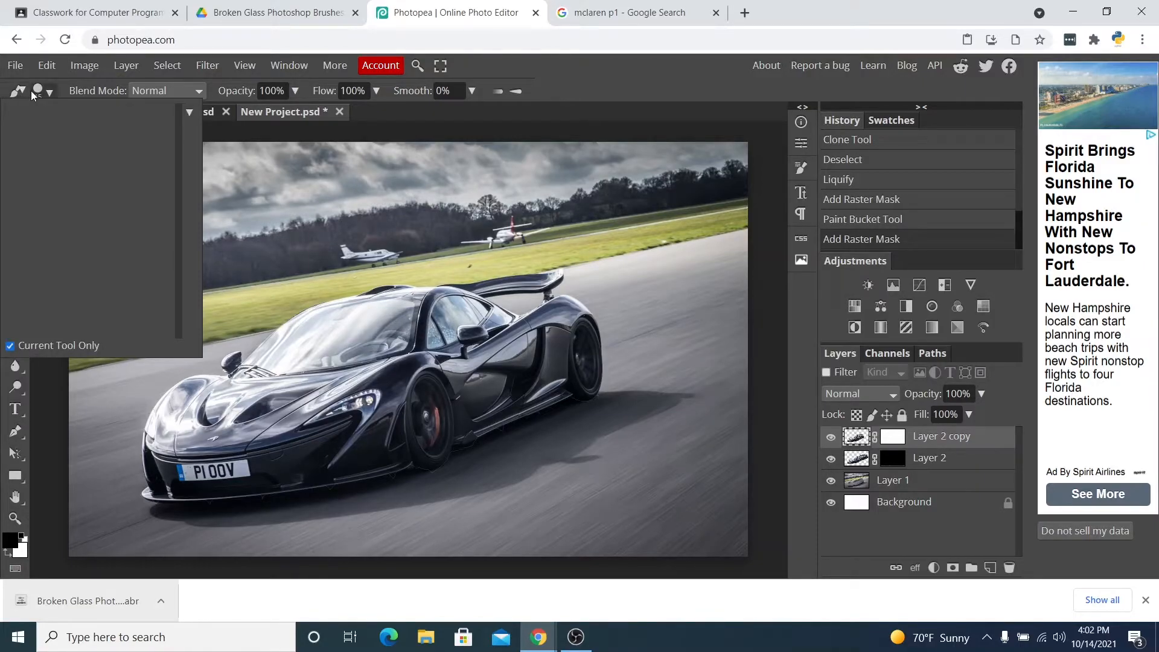
left_click(47, 93)
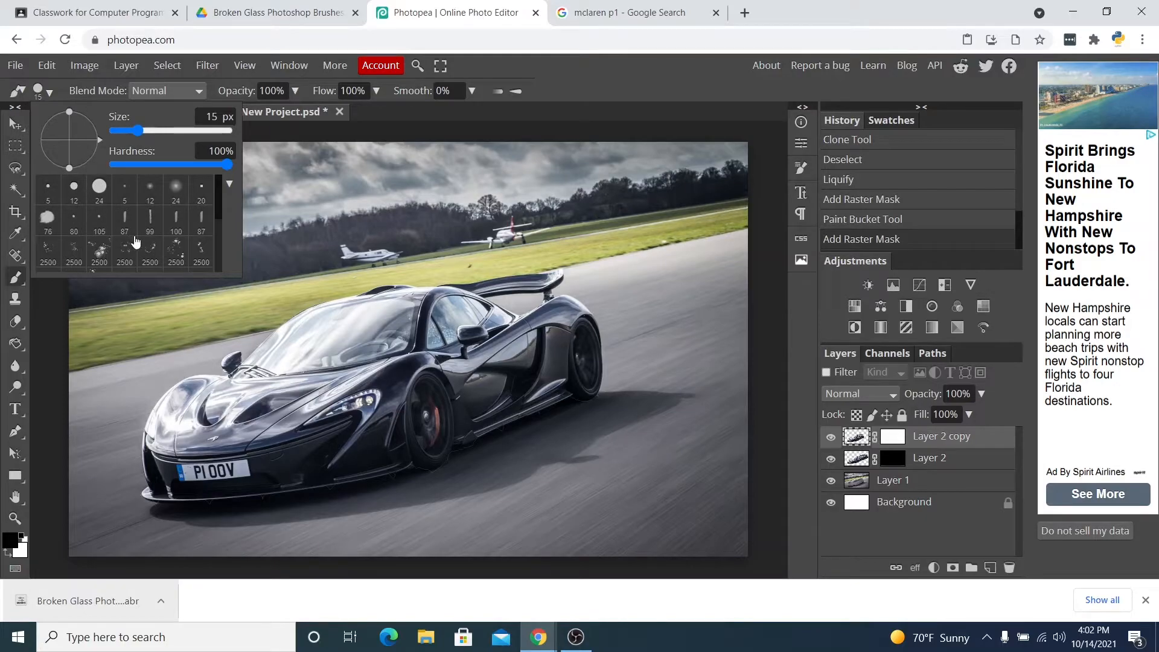
scroll(166, 226, "down", 3)
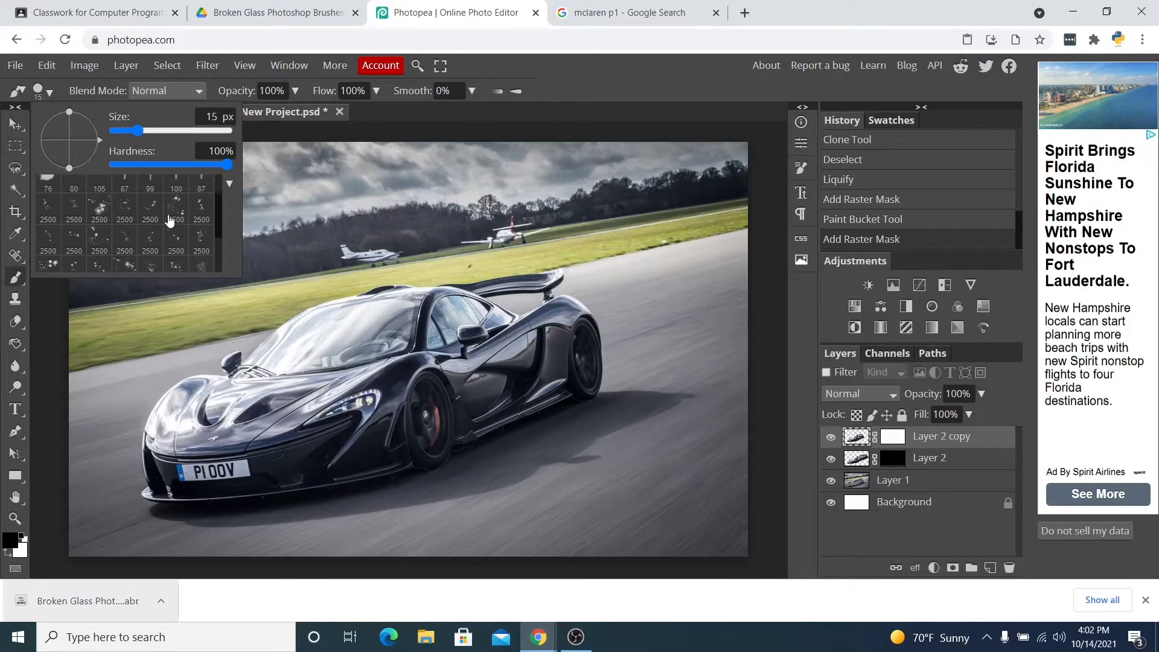
scroll(168, 217, "down", 4)
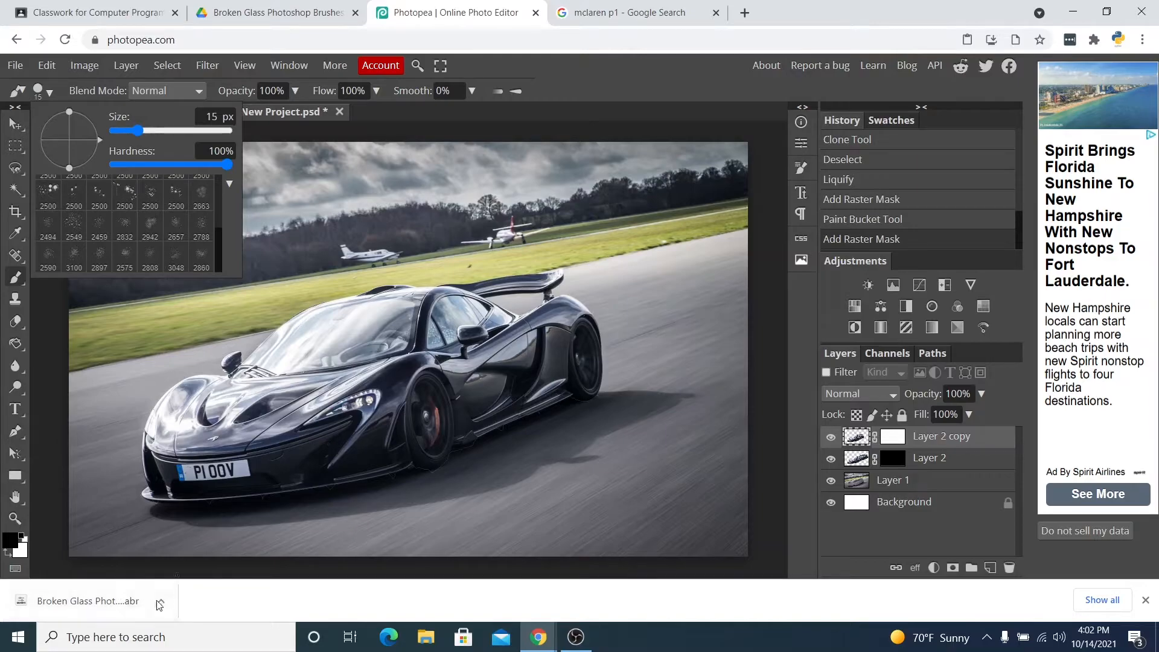
scroll(154, 187, "up", 5)
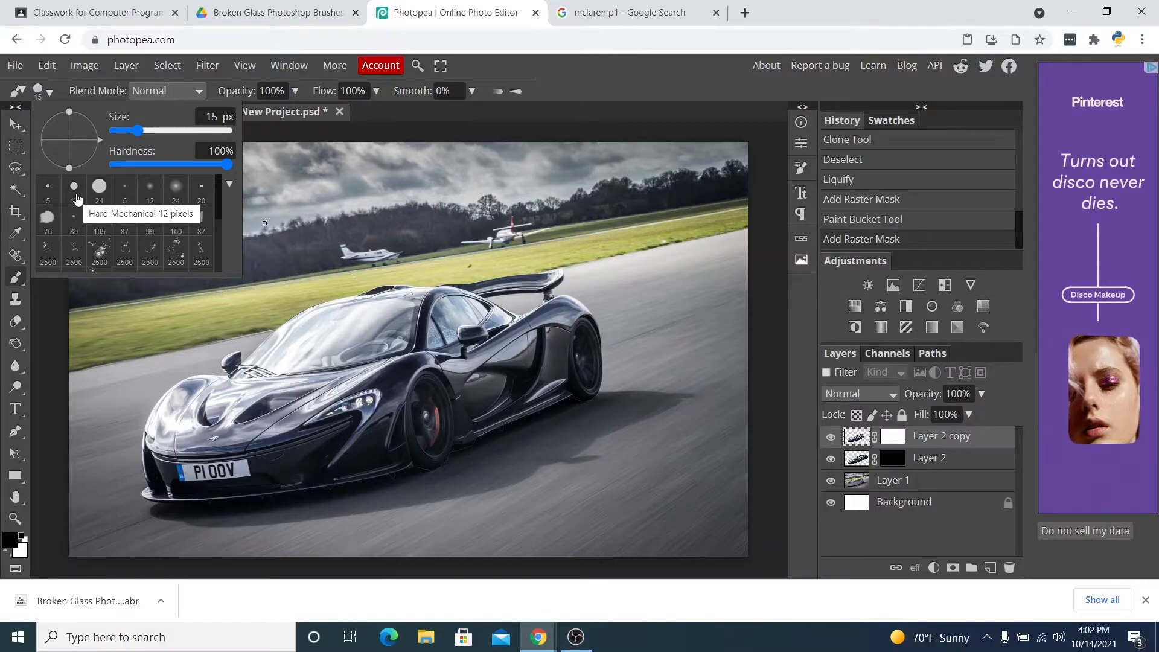
scroll(169, 229, "down", 5)
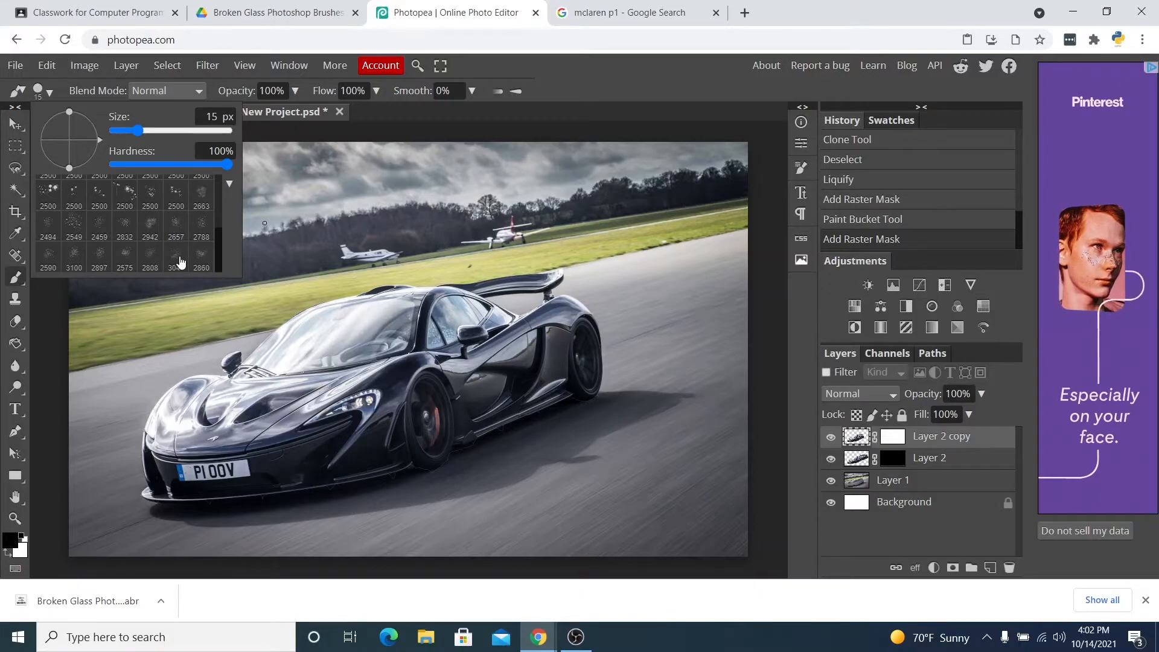
left_click(81, 230)
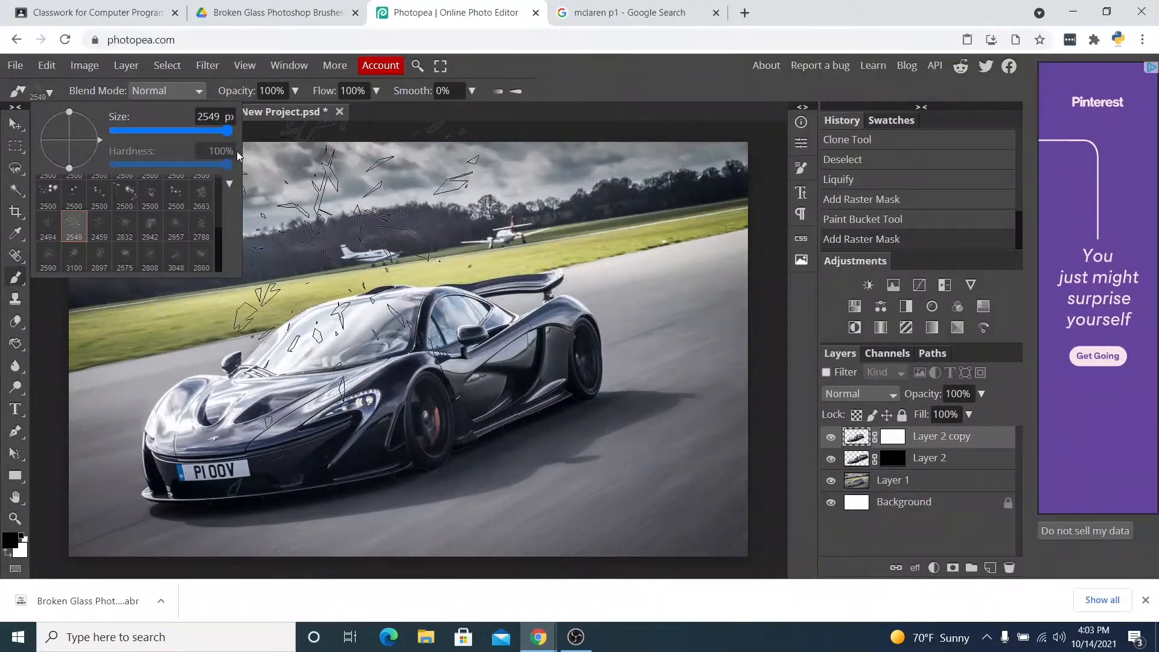
left_click_drag(231, 138, 224, 131)
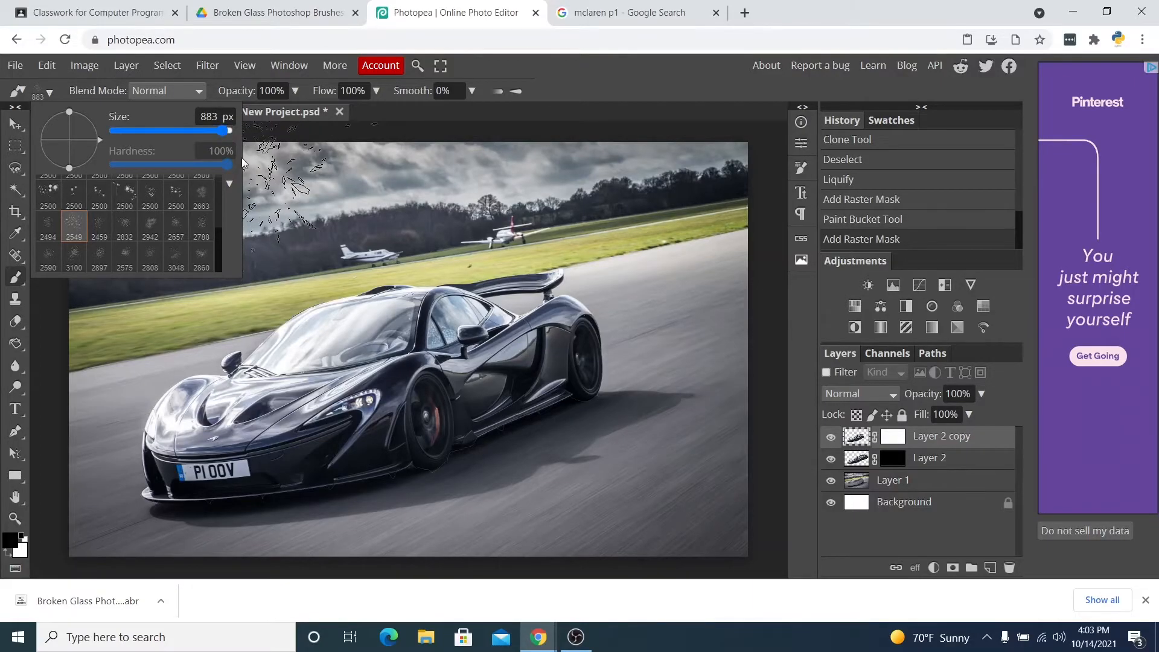
Stamp black broken glass shards on Layer 2 copy's mask over the car's rear, undoing the last stamp.
left_click(898, 444)
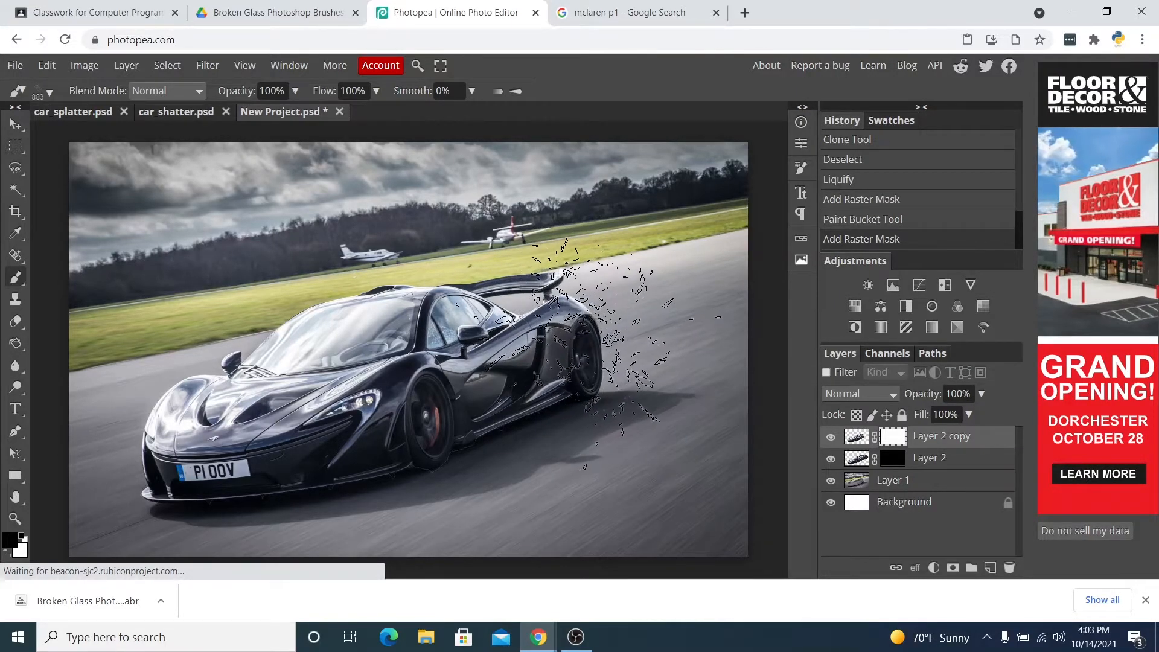
left_click(592, 348)
left_click(577, 256)
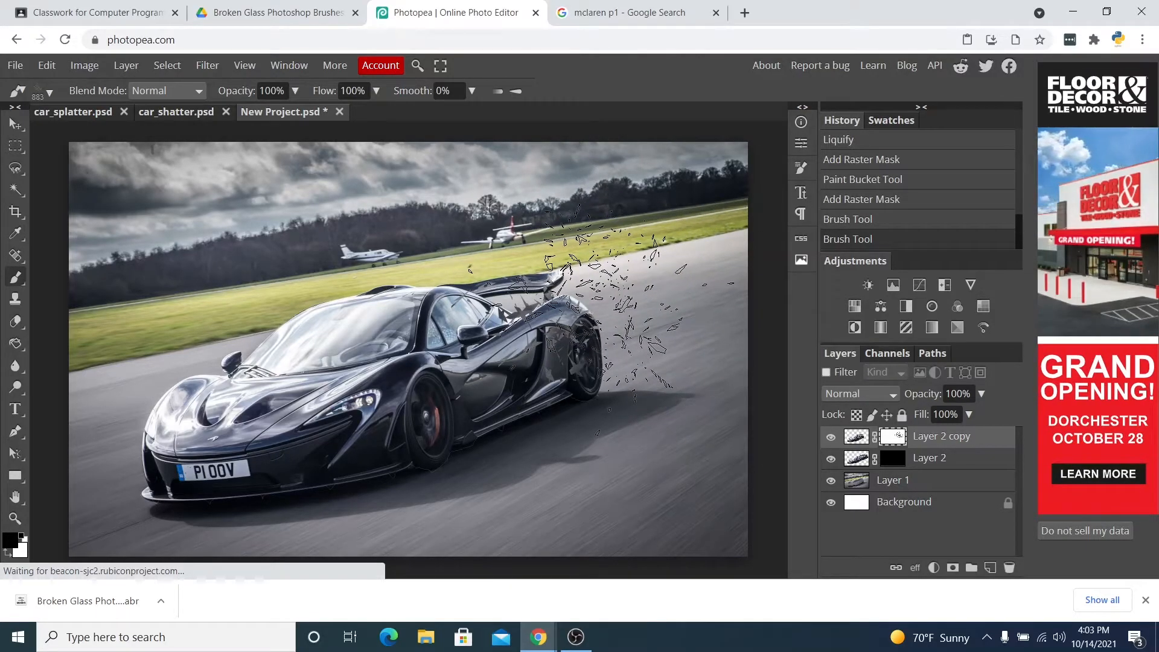
left_click(610, 323)
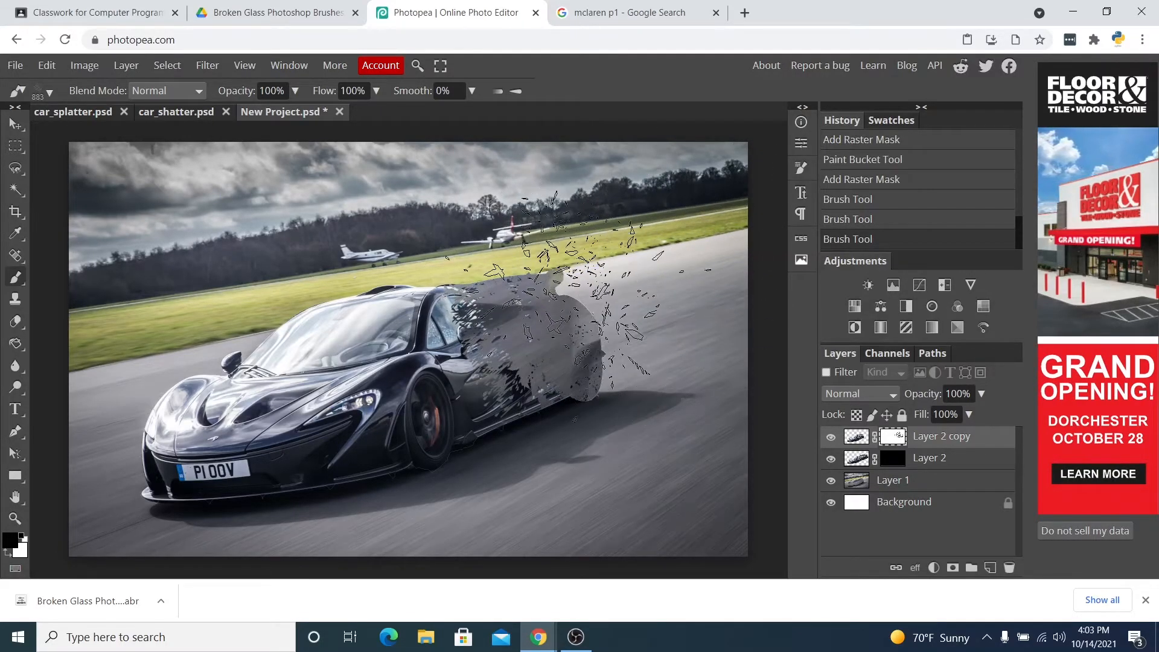
left_click(631, 326)
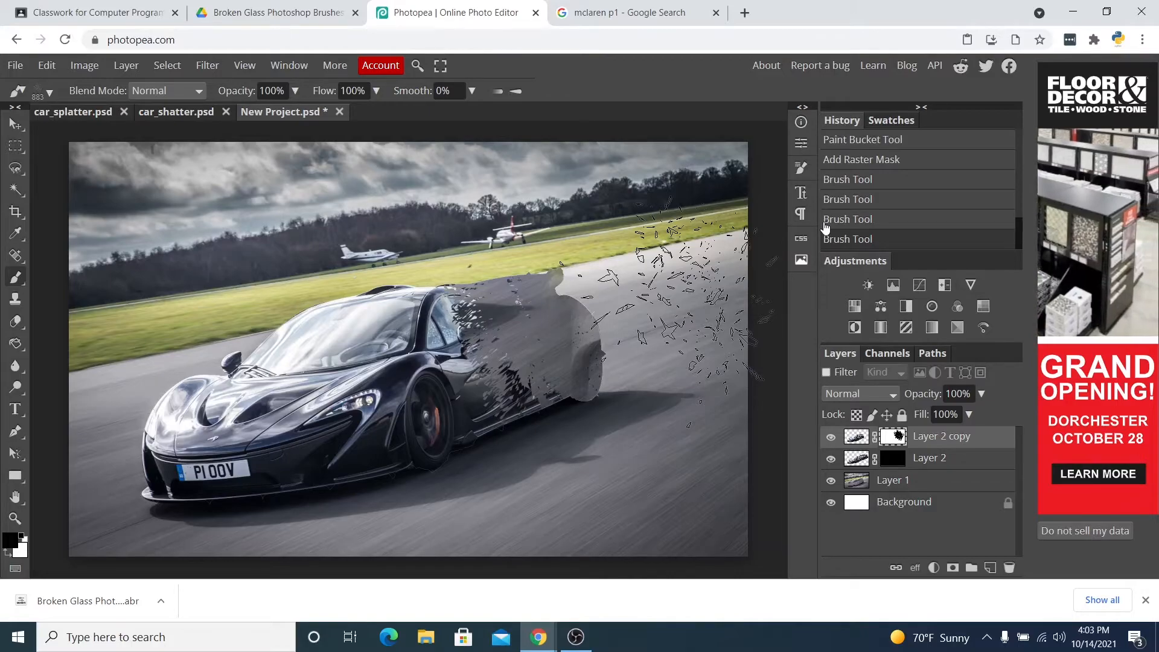
left_click(826, 227)
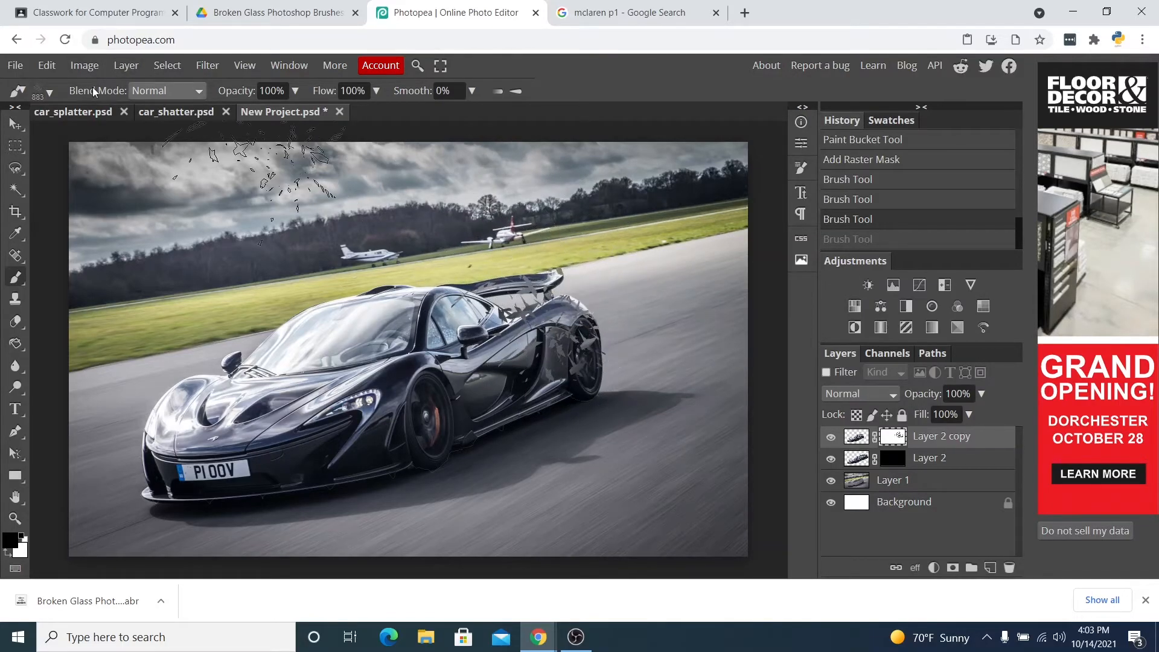
Switch to the 2860 broken glass brush at 1000 px and stamp more shards onto Layer 2 copy's mask near the rear.
left_click(50, 93)
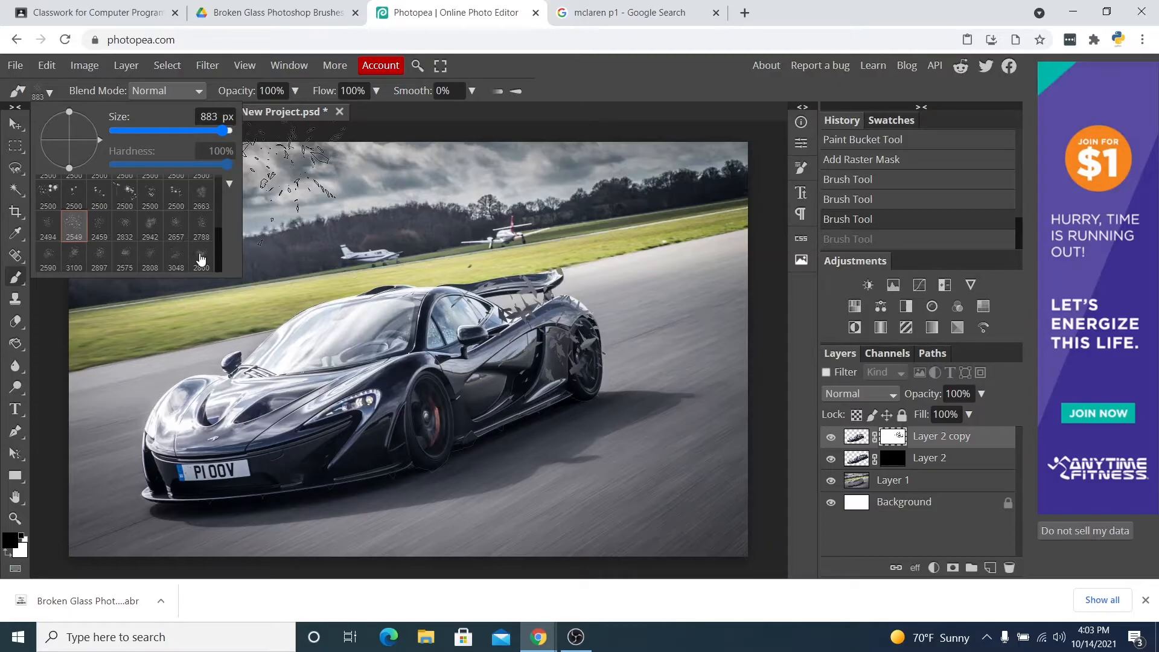
left_click(201, 260)
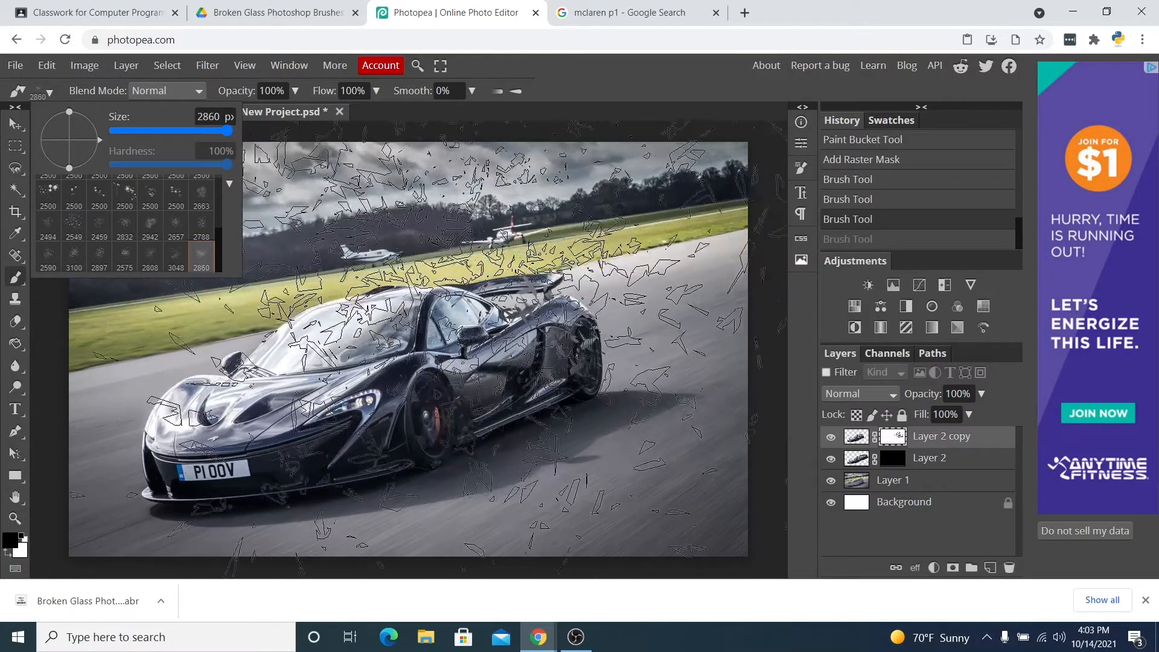
mouse_move(231, 130)
left_mouse_down()
mouse_move(212, 132)
mouse_move(229, 131)
left_mouse_up()
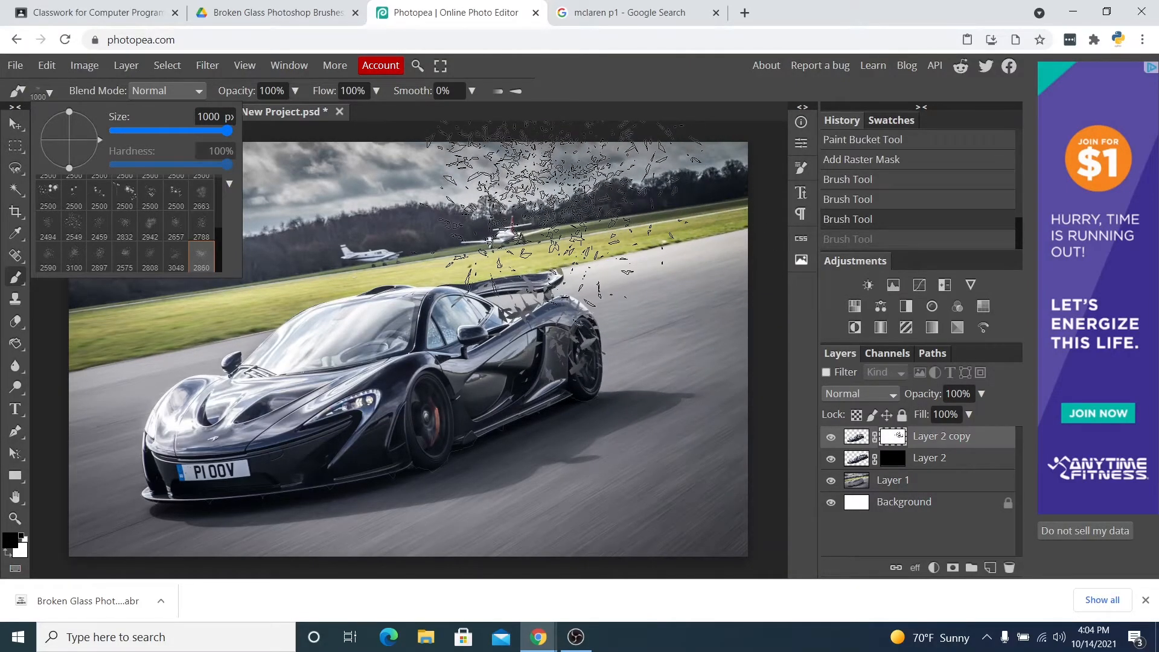
left_click(572, 192)
left_click(599, 221)
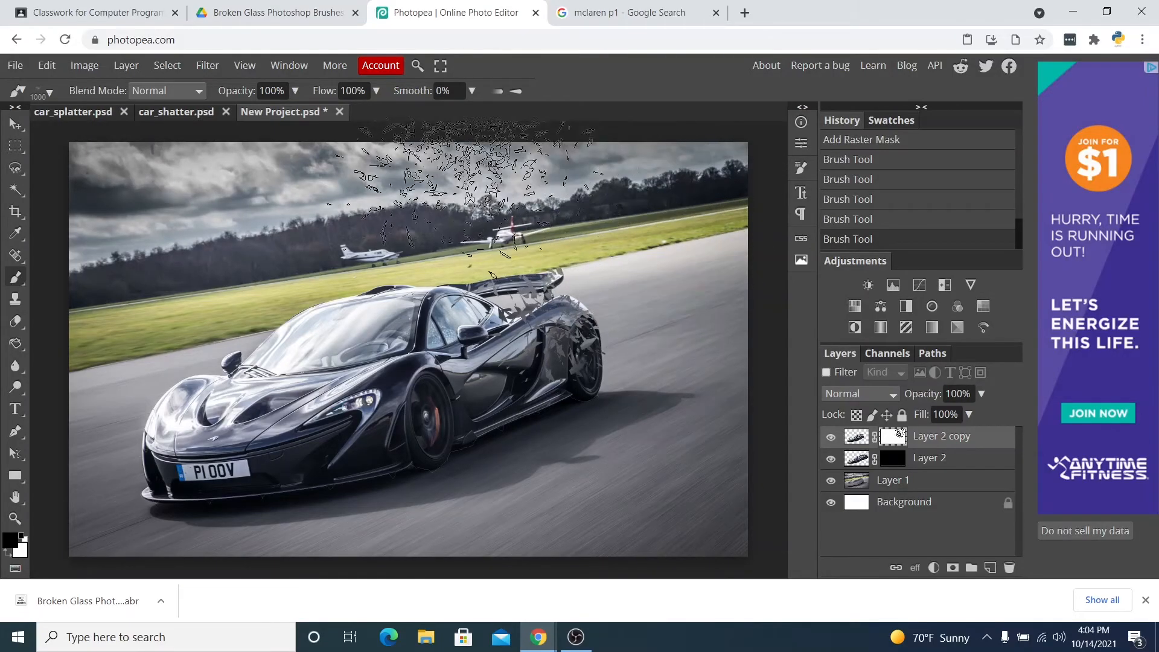
left_click(576, 242)
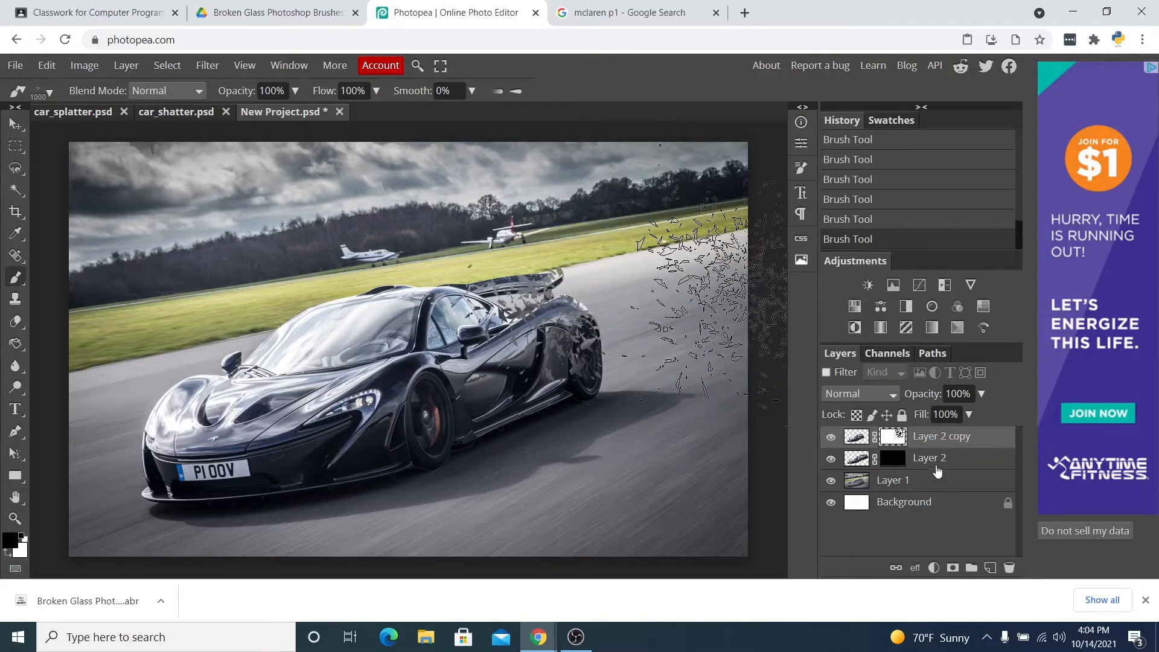
Select Layer 2's mask and stamp white broken glass shards trailing behind the car to reveal flying fragments.
left_click(891, 460)
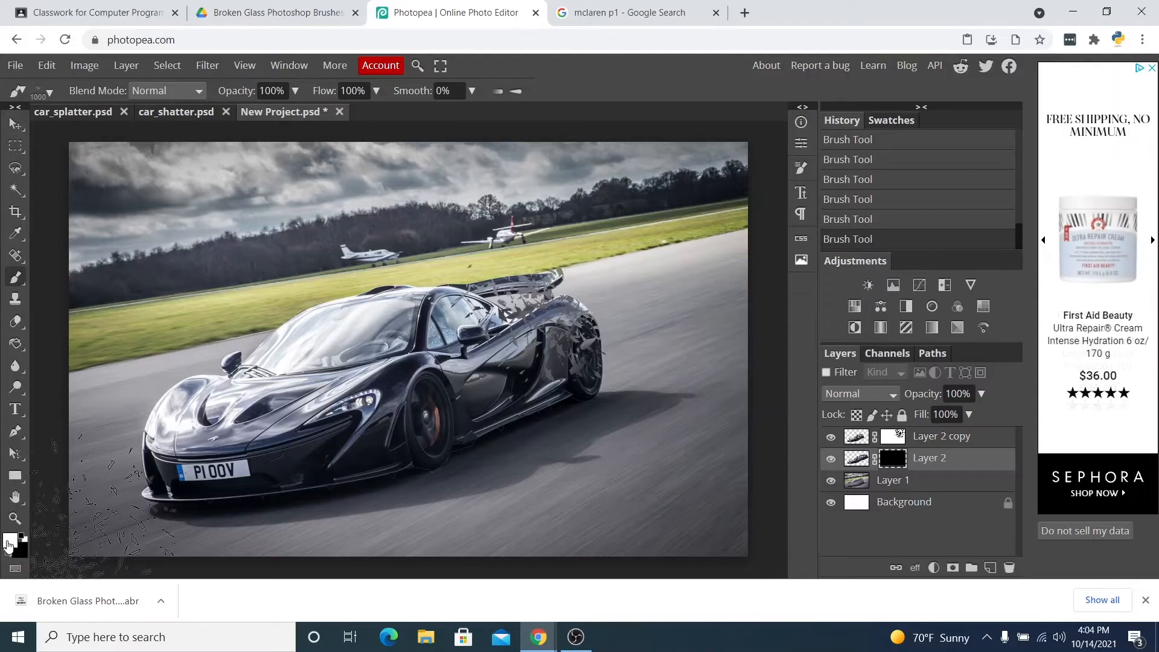
left_click(640, 253)
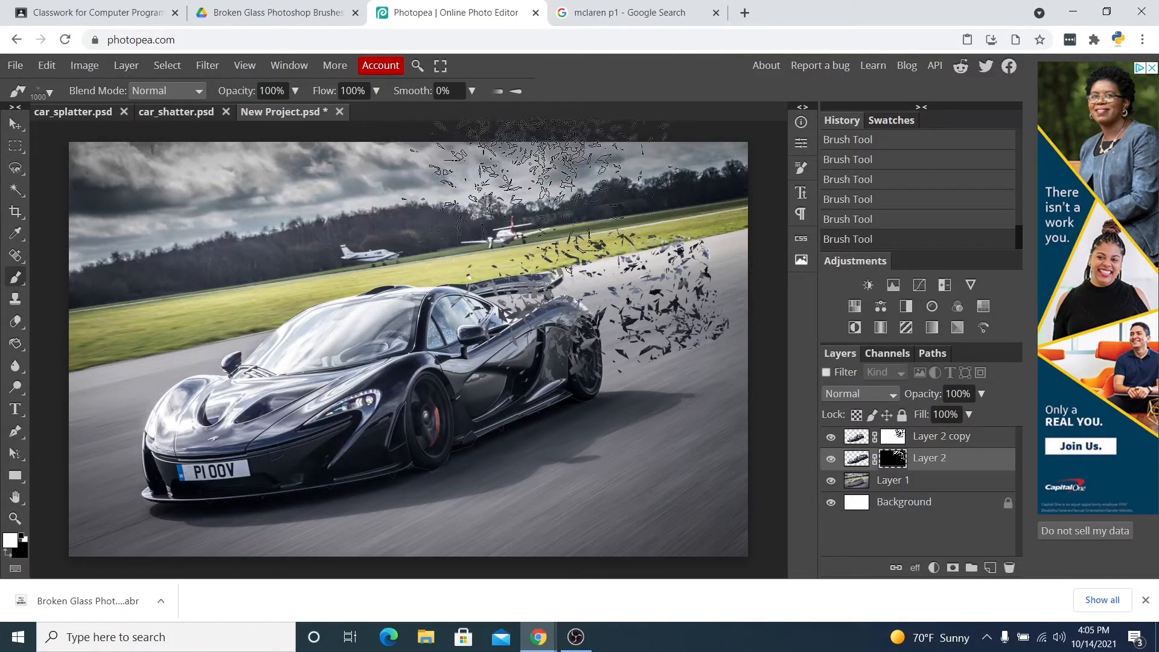
left_click(640, 223)
left_click(641, 254)
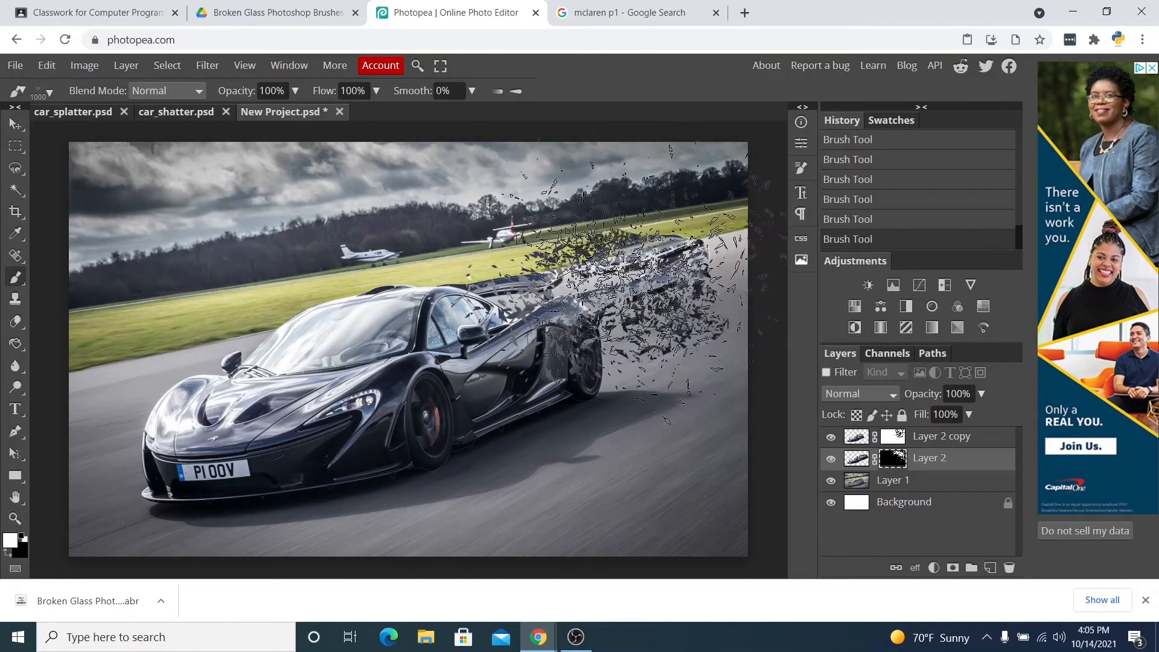
left_click(643, 251)
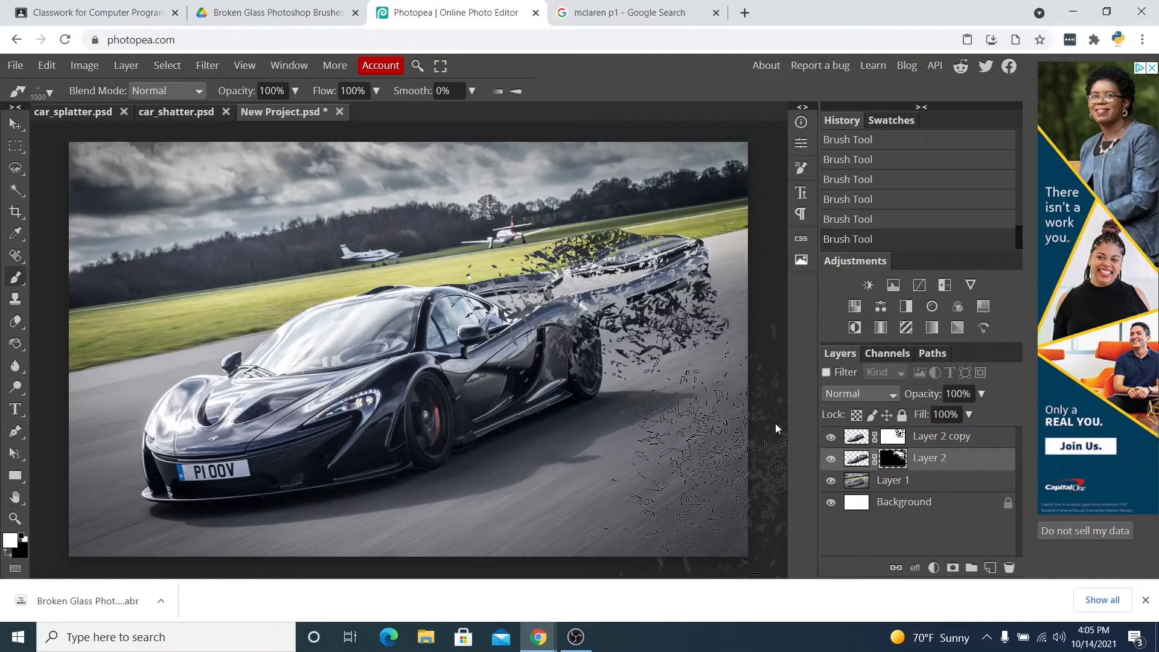
Switch to the 2808 broken glass brush at 953 px for Layer 2's mask and set the foreground color back to black.
left_click(51, 92)
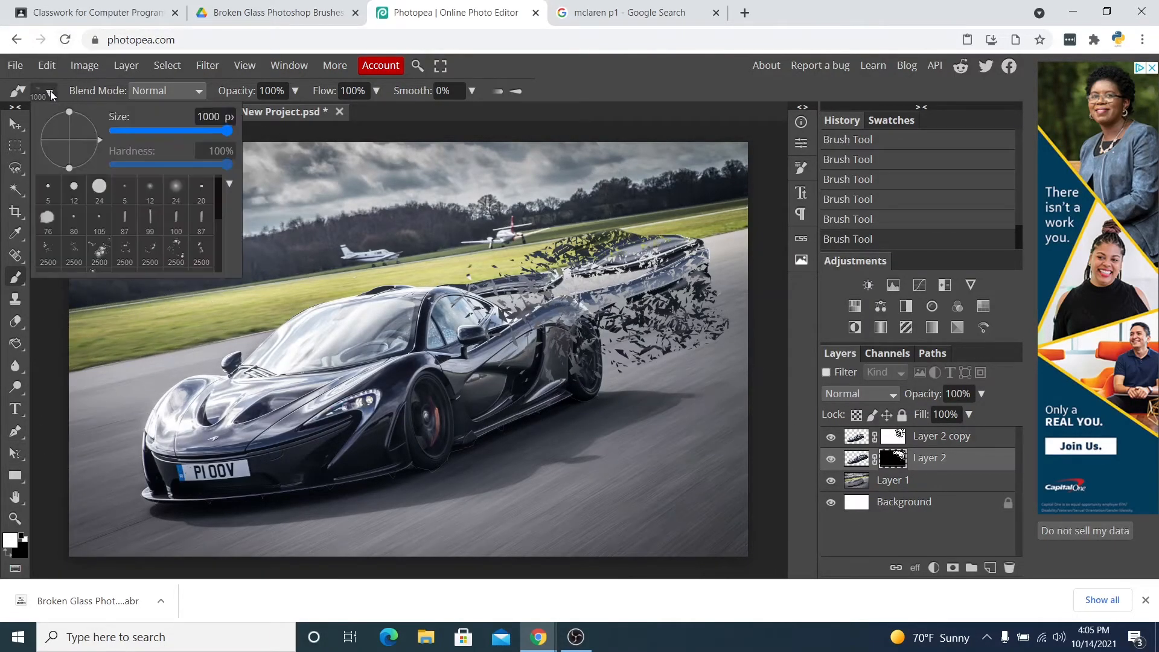
scroll(148, 258, "down", 4)
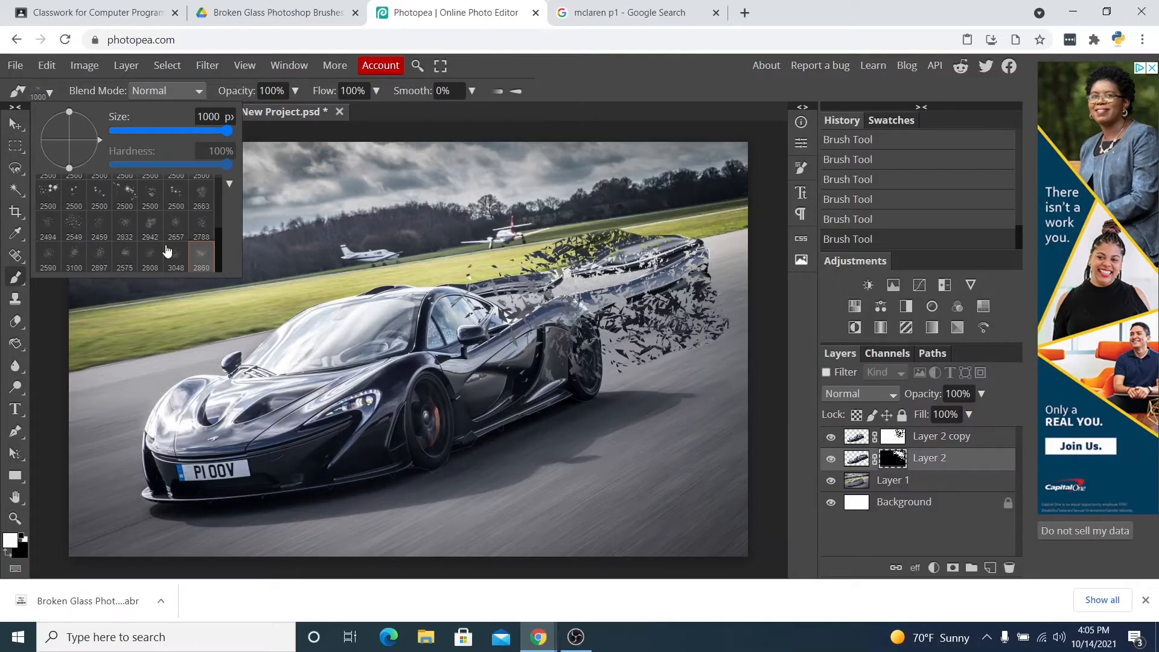
left_click(154, 256)
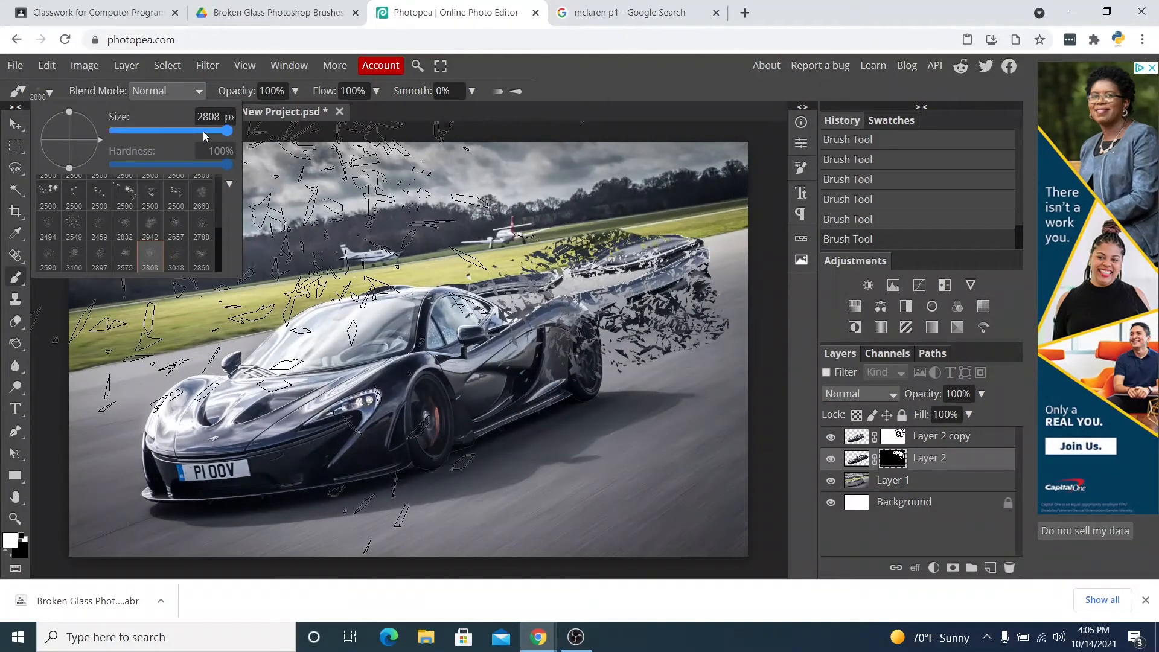
left_click_drag(204, 134, 191, 134)
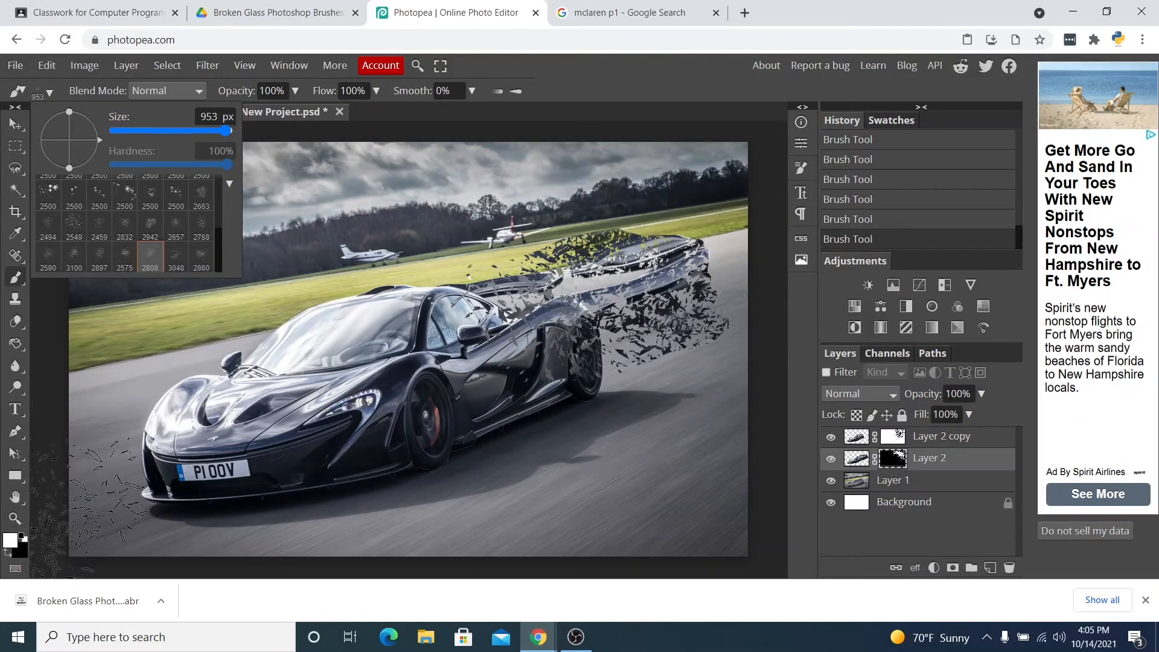
left_click(8, 552)
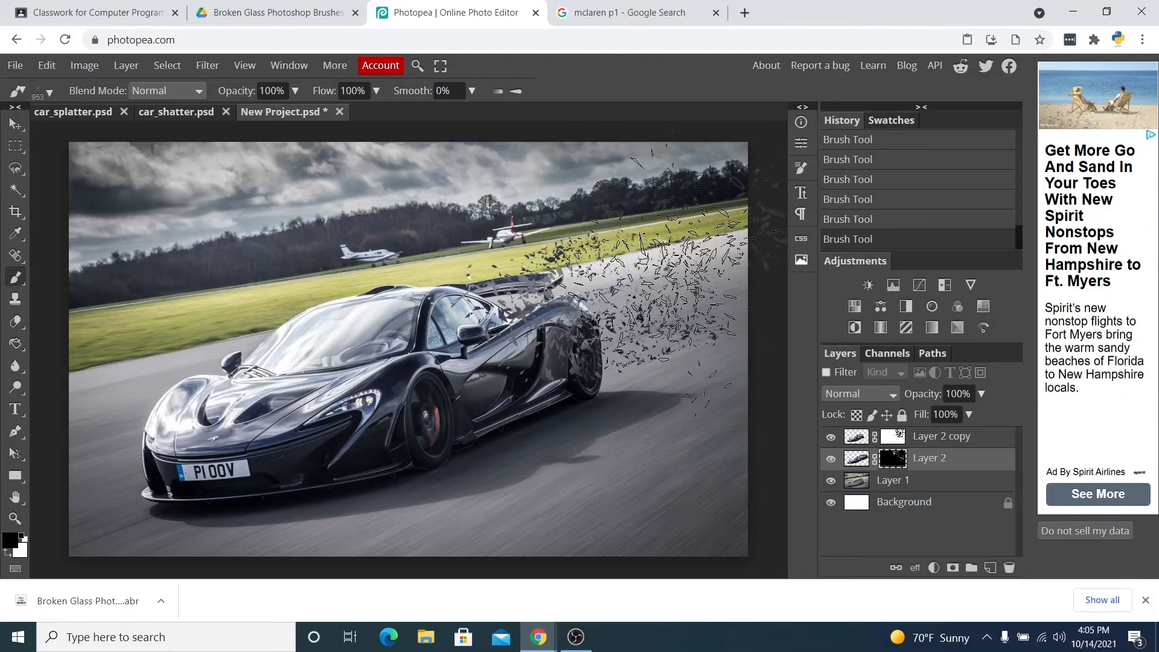
Choose the 2897 broken glass brush, set its size to 1000 px, and swap the foreground color to white.
left_click(50, 92)
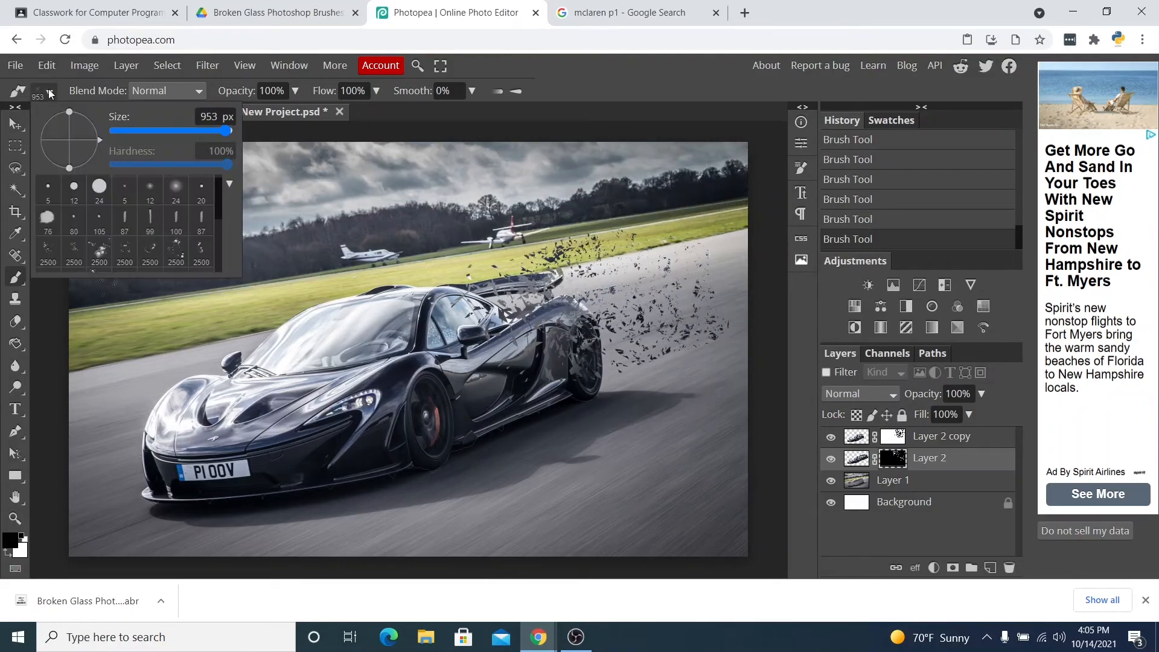
scroll(163, 239, "down", 3)
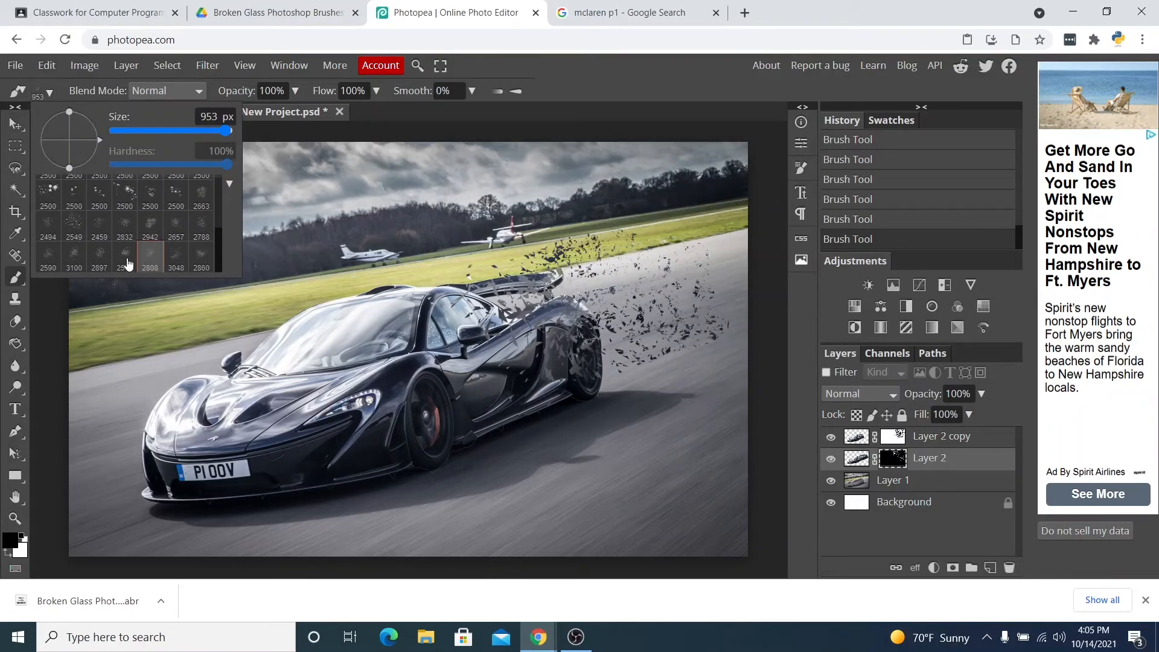
left_click(102, 256)
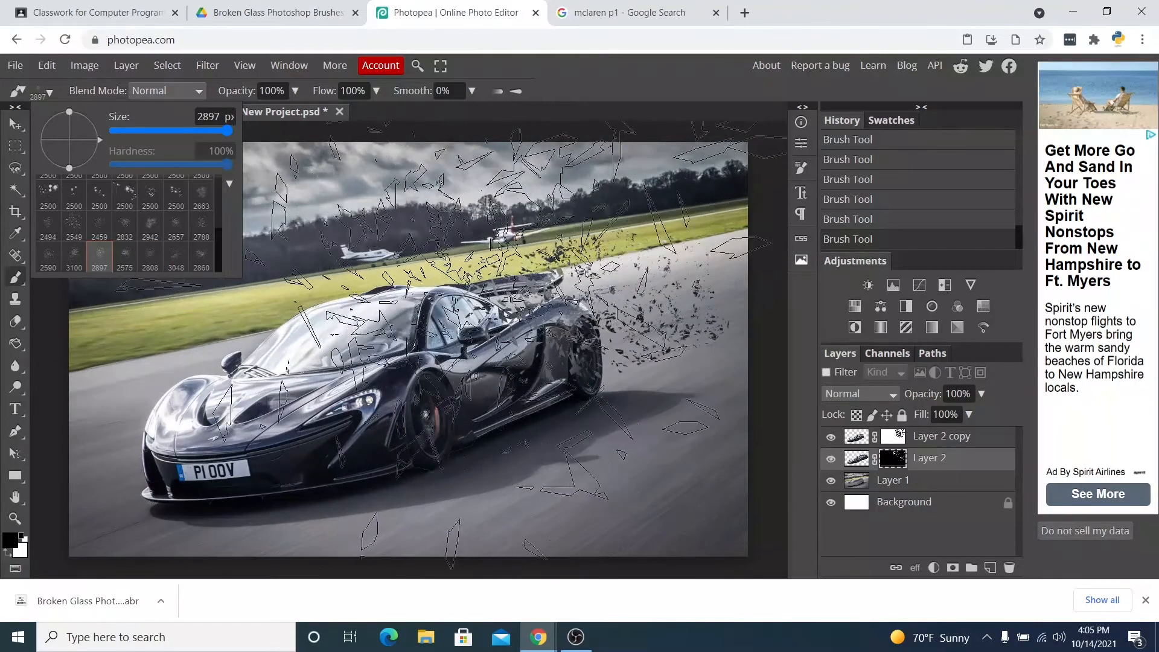
left_click_drag(218, 134, 220, 133)
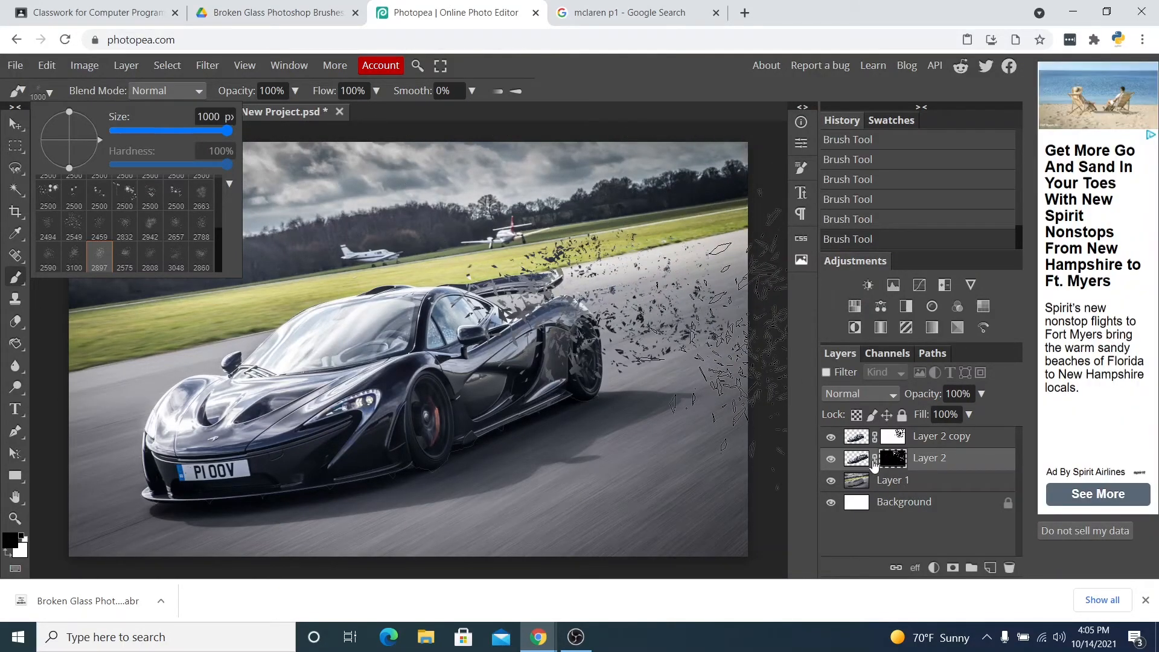
left_click(6, 554)
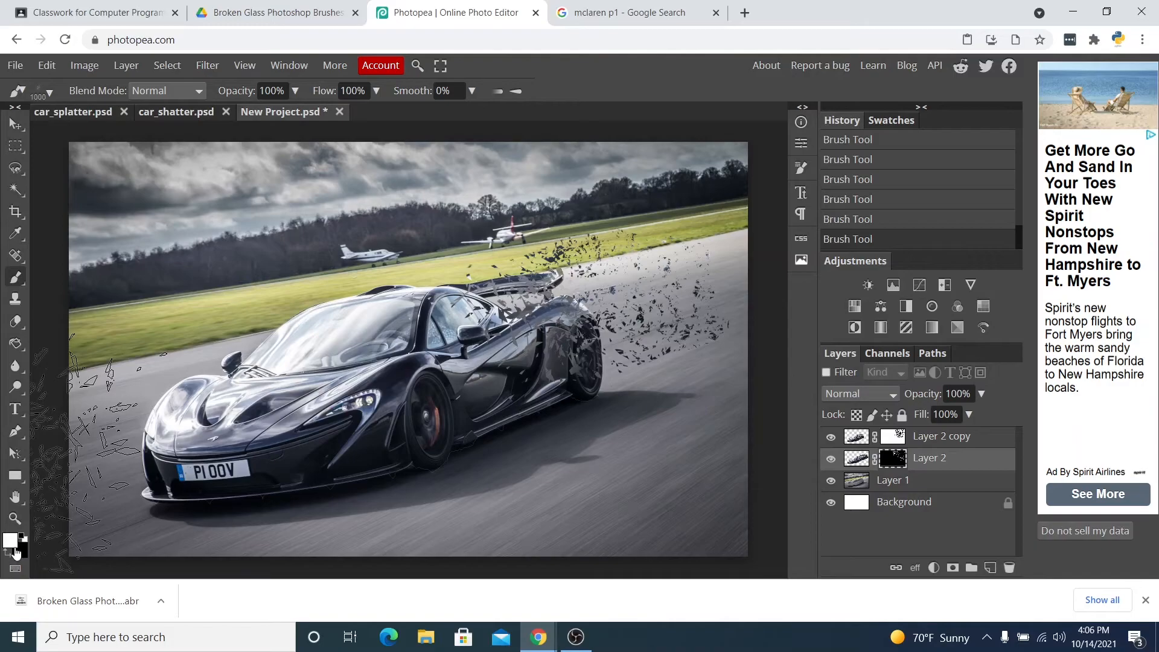